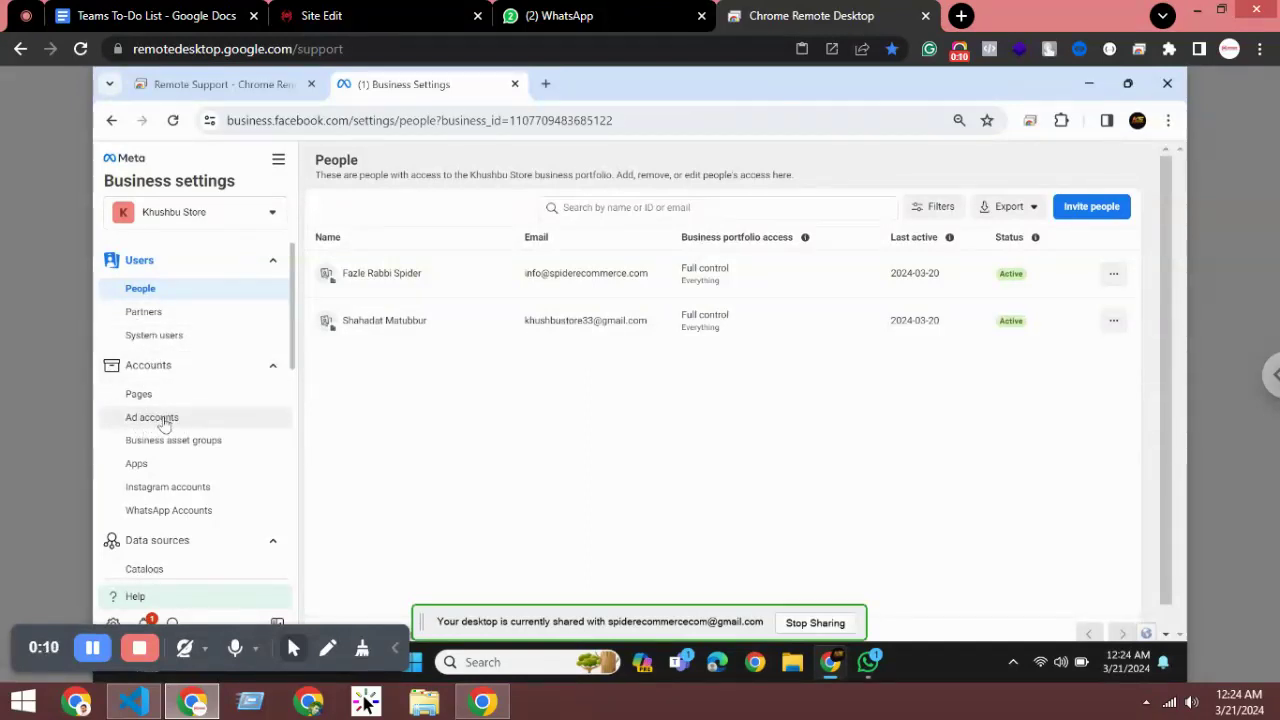
Step: Open the Ad accounts list under Accounts to view Khushbu Store and its people
{"action": "left_click", "coordinate": [166, 373]}
{"action": "left_click", "coordinate": [155, 418]}
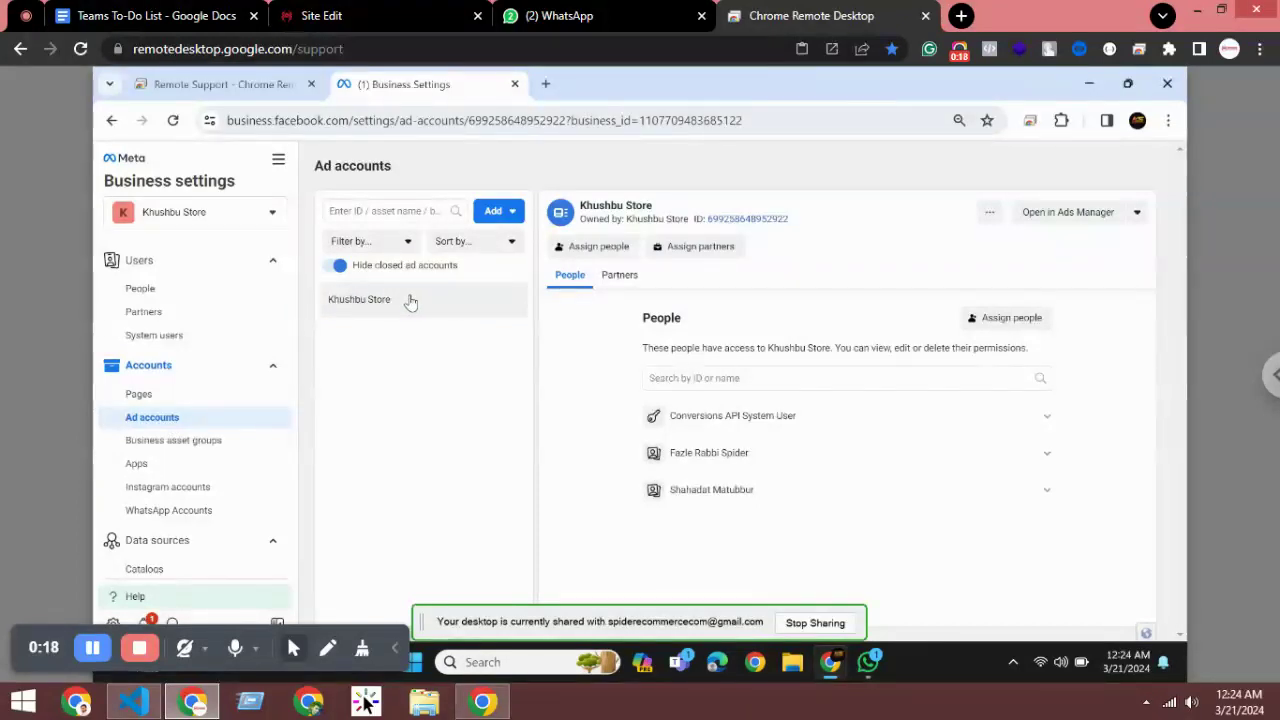
Step: Open Khushbu Store in Ads Manager, dismiss the notice, and pick the Sales objective
{"action": "left_click", "coordinate": [1055, 218]}
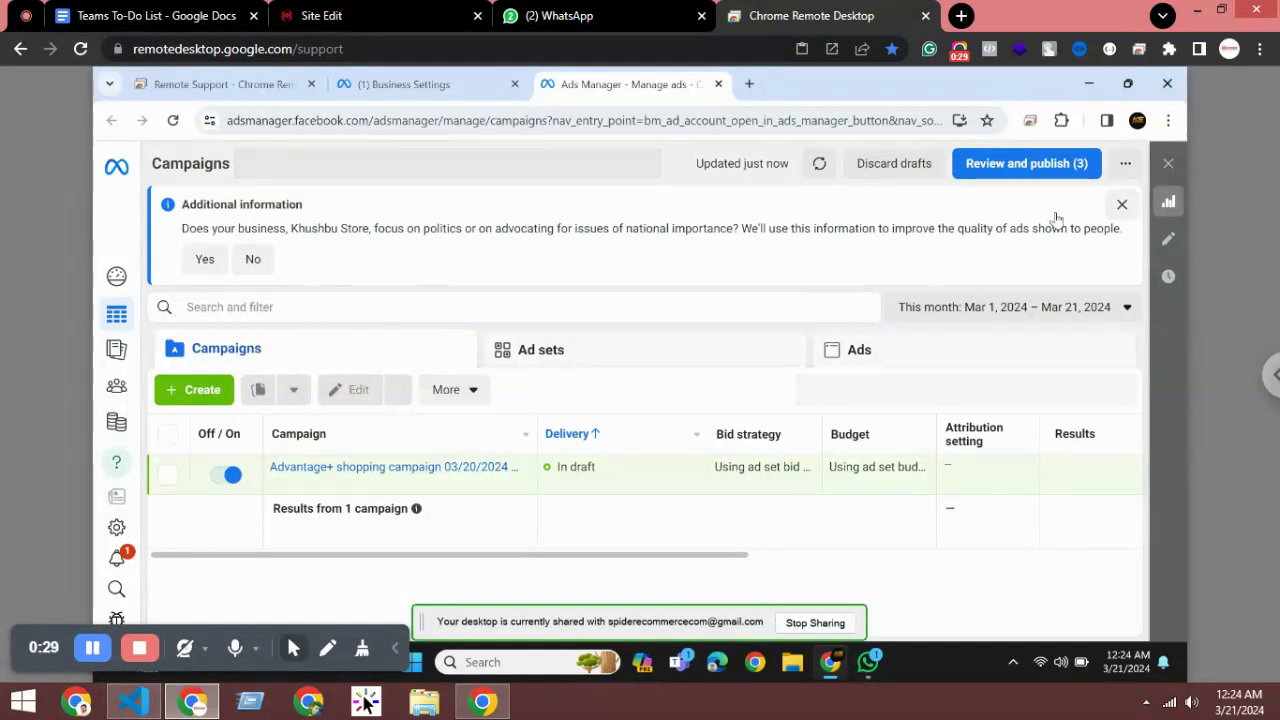
{"action": "left_click", "coordinate": [1122, 204]}
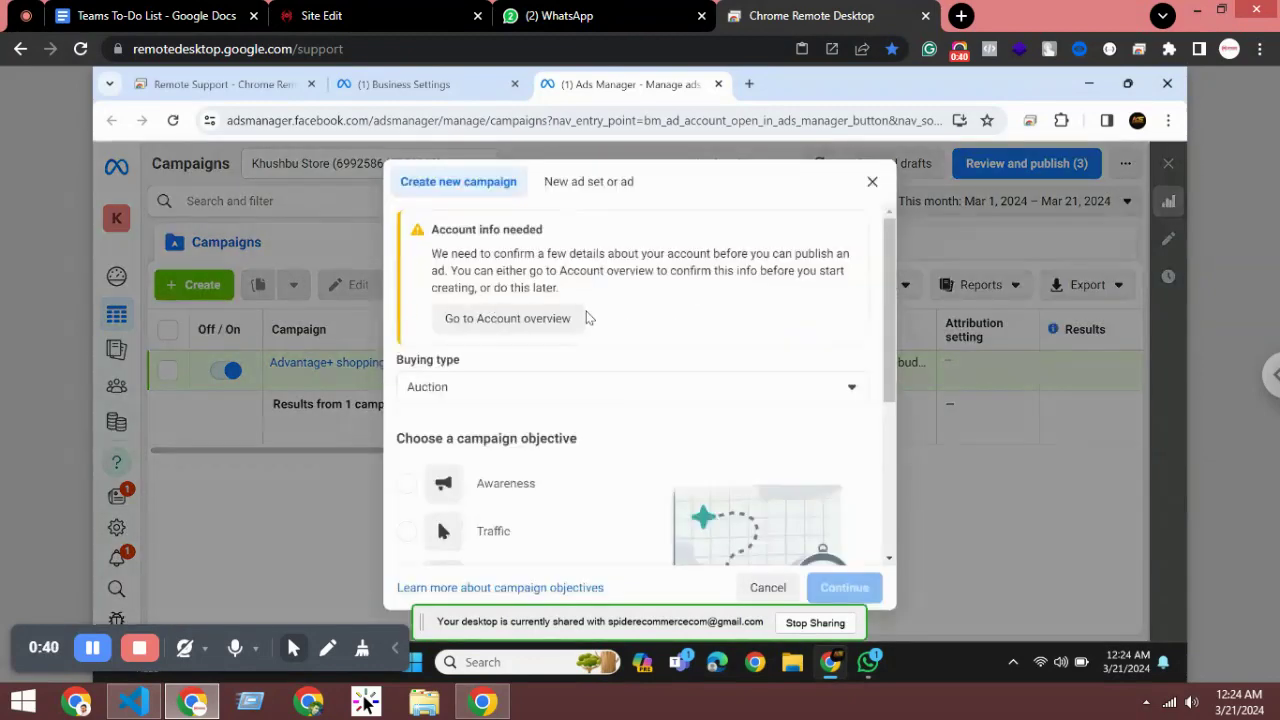
{"action": "scroll", "coordinate": [588, 317], "scroll_direction": "down", "scroll_amount": 3}
{"action": "scroll", "coordinate": [540, 309], "scroll_direction": "up", "scroll_amount": 2}
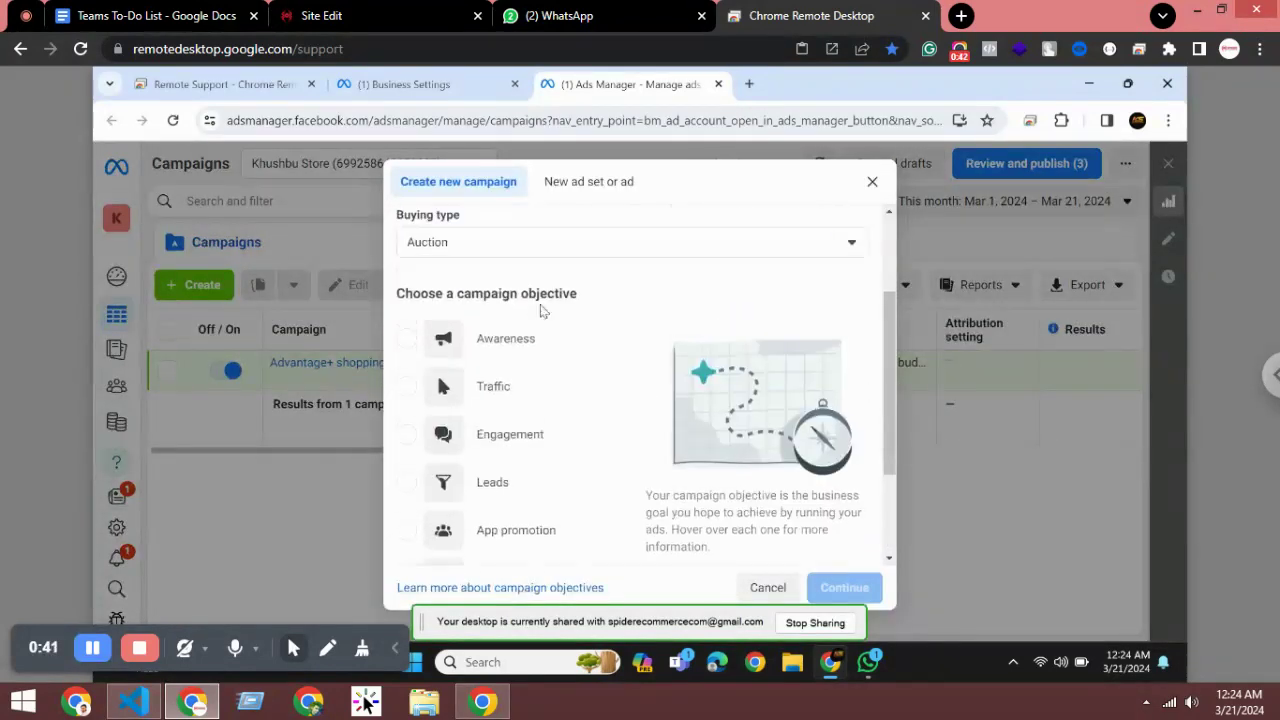
{"action": "scroll", "coordinate": [506, 314], "scroll_direction": "up", "scroll_amount": 1}
{"action": "scroll", "coordinate": [504, 346], "scroll_direction": "down", "scroll_amount": 1}
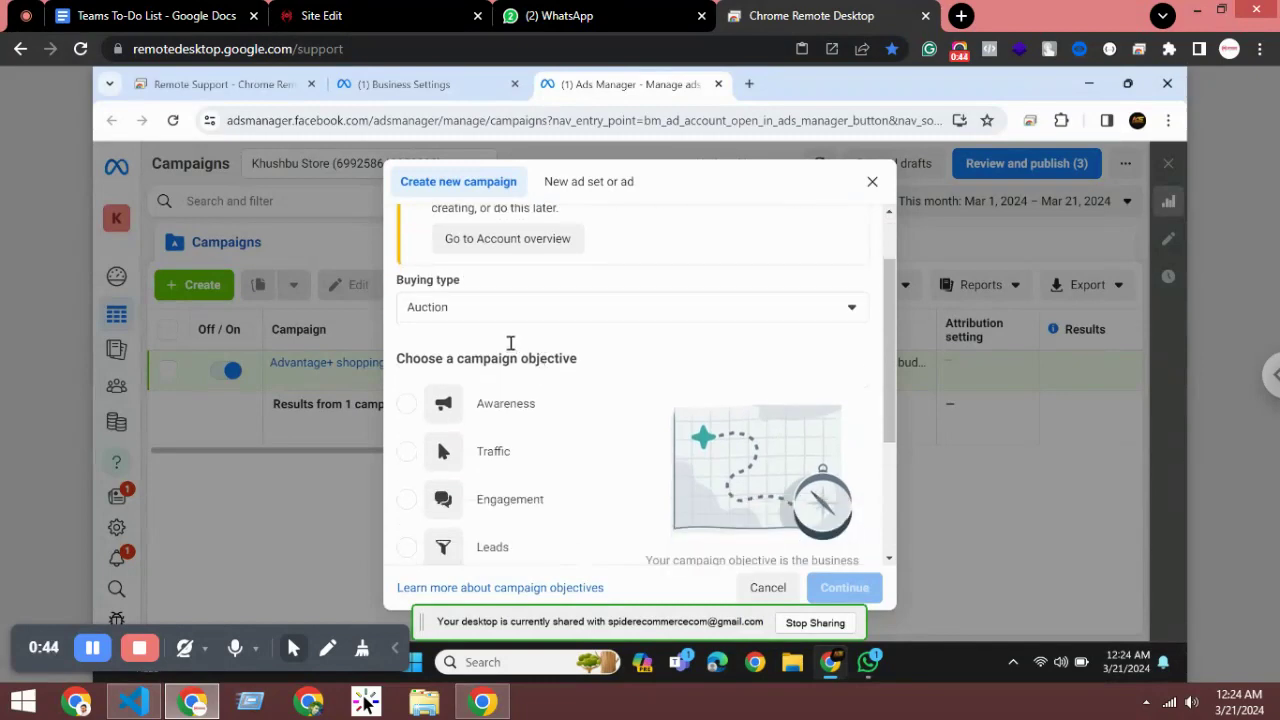
{"action": "scroll", "coordinate": [510, 343], "scroll_direction": "down", "scroll_amount": 1}
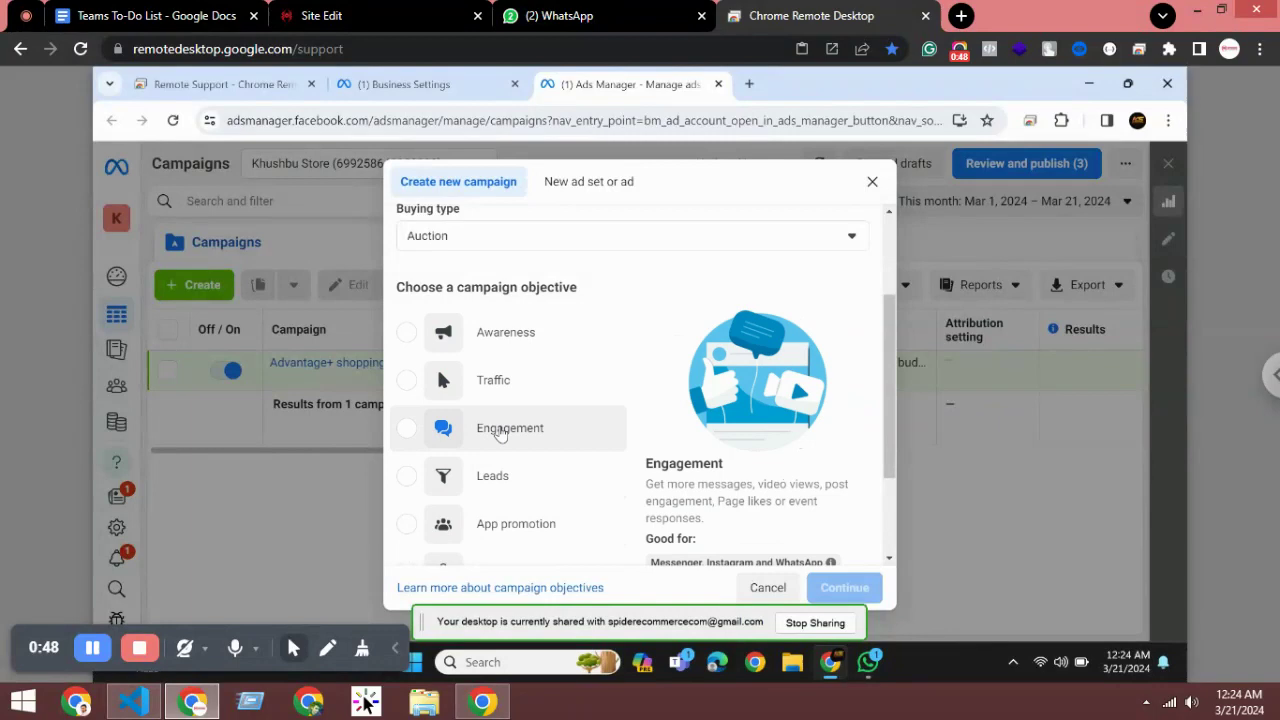
{"action": "scroll", "coordinate": [500, 390], "scroll_direction": "down", "scroll_amount": 1}
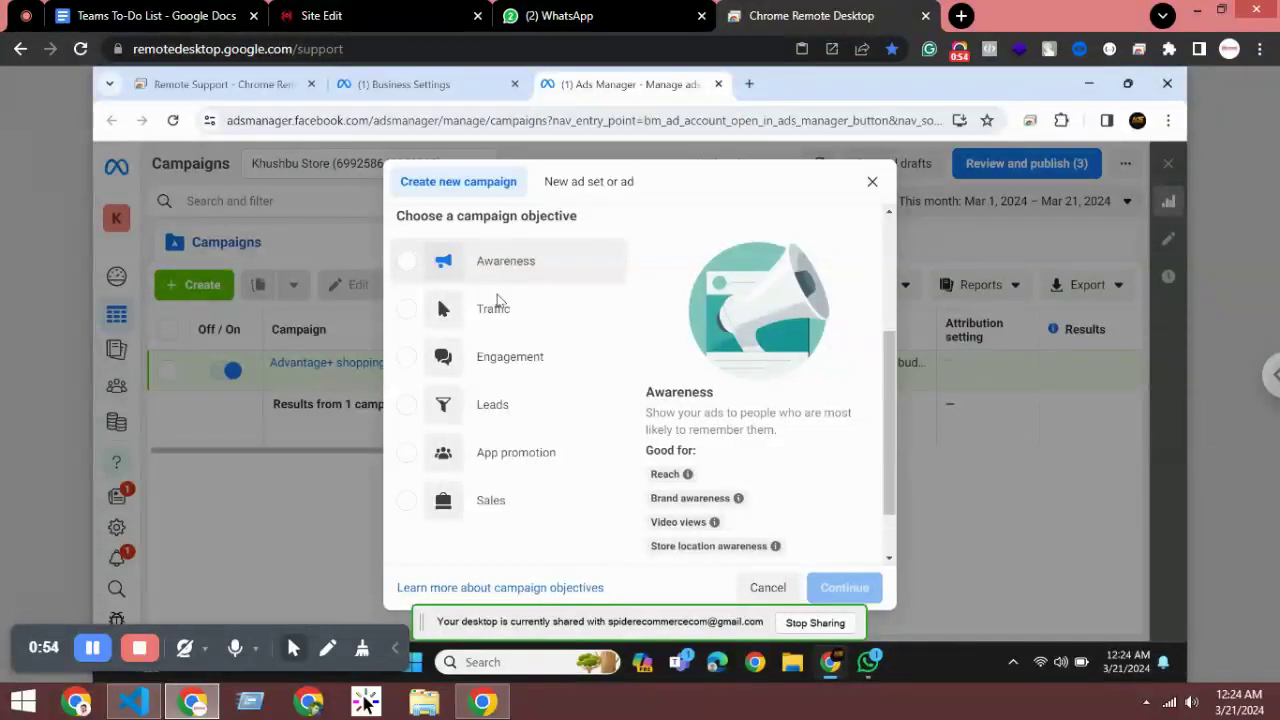
{"action": "scroll", "coordinate": [492, 337], "scroll_direction": "down", "scroll_amount": 1}
{"action": "mouse_move", "coordinate": [492, 404]}
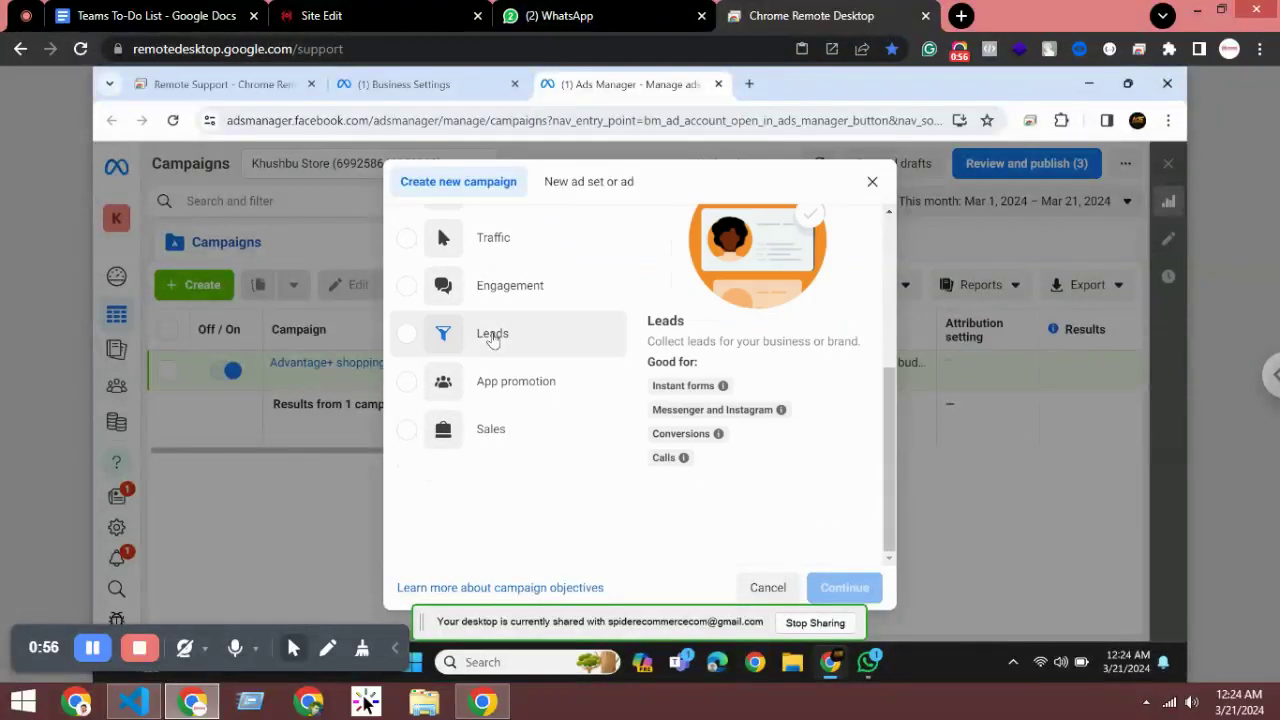
{"action": "left_click", "coordinate": [506, 435]}
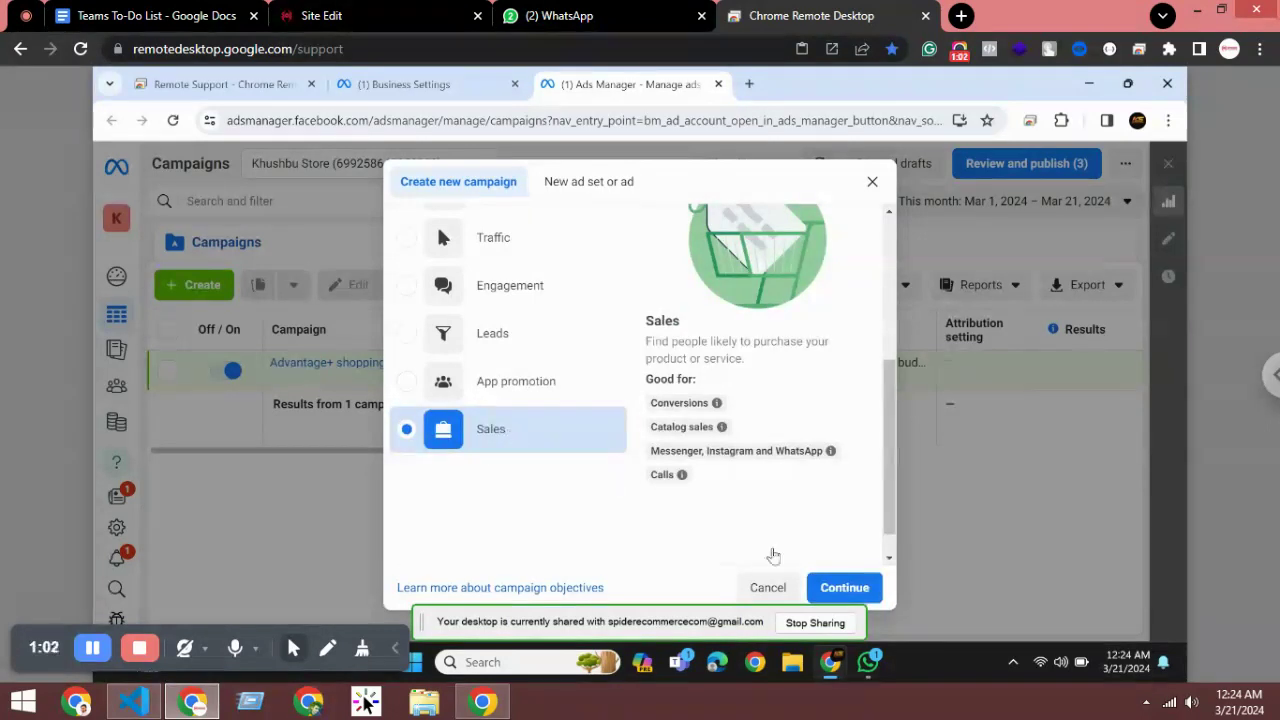
Step: Confirm Sales and choose a manual sales campaign over Advantage+ shopping campaign
{"action": "left_click", "coordinate": [835, 591]}
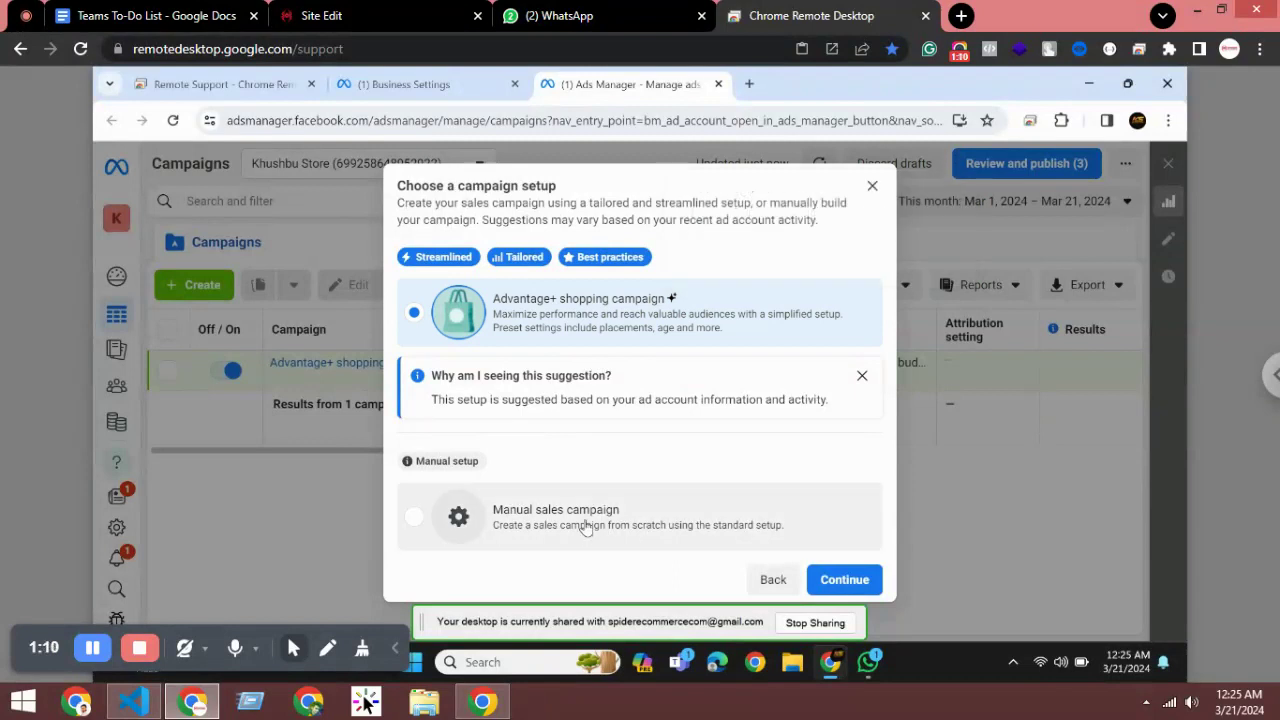
{"action": "left_click", "coordinate": [417, 502]}
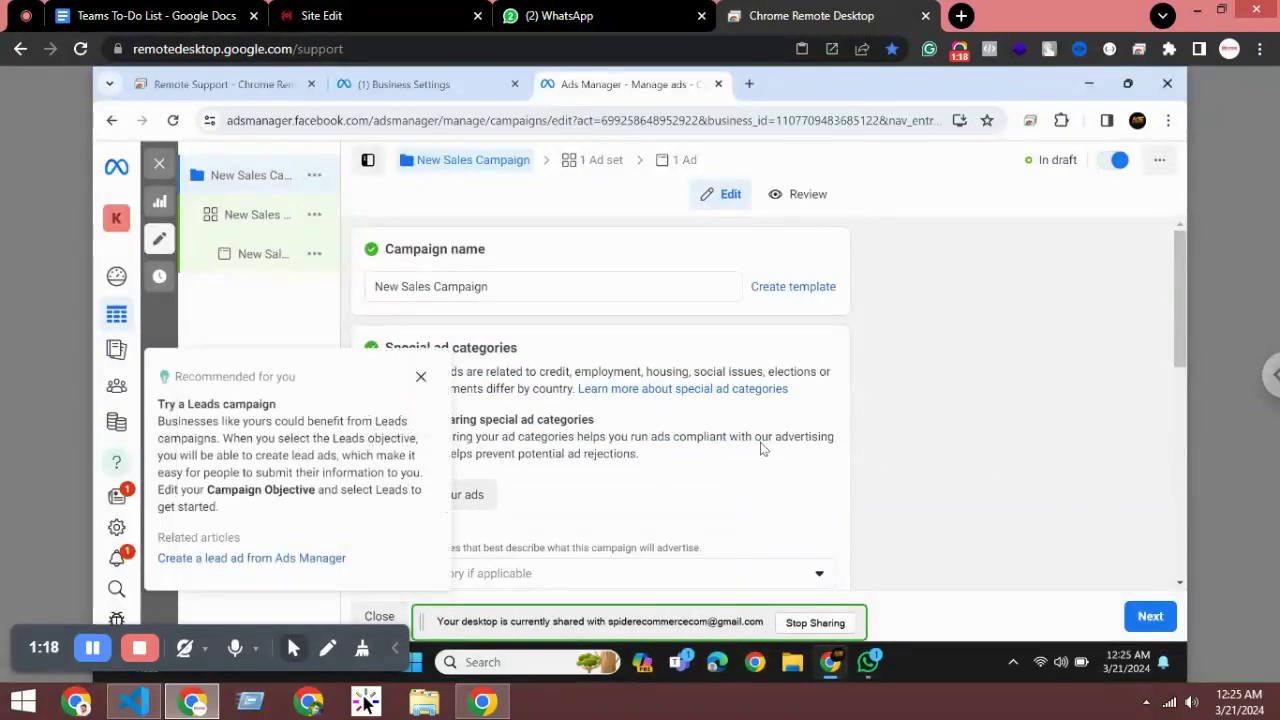
{"action": "left_click", "coordinate": [420, 377]}
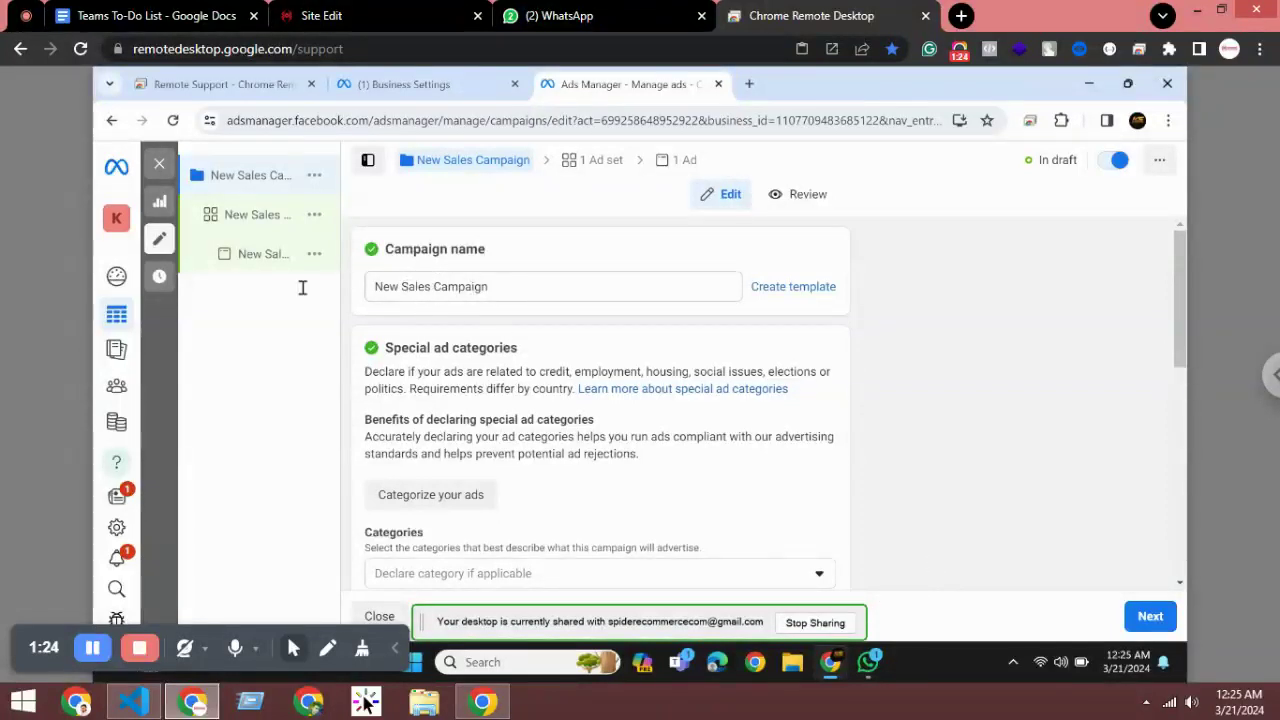
{"action": "left_click", "coordinate": [539, 283]}
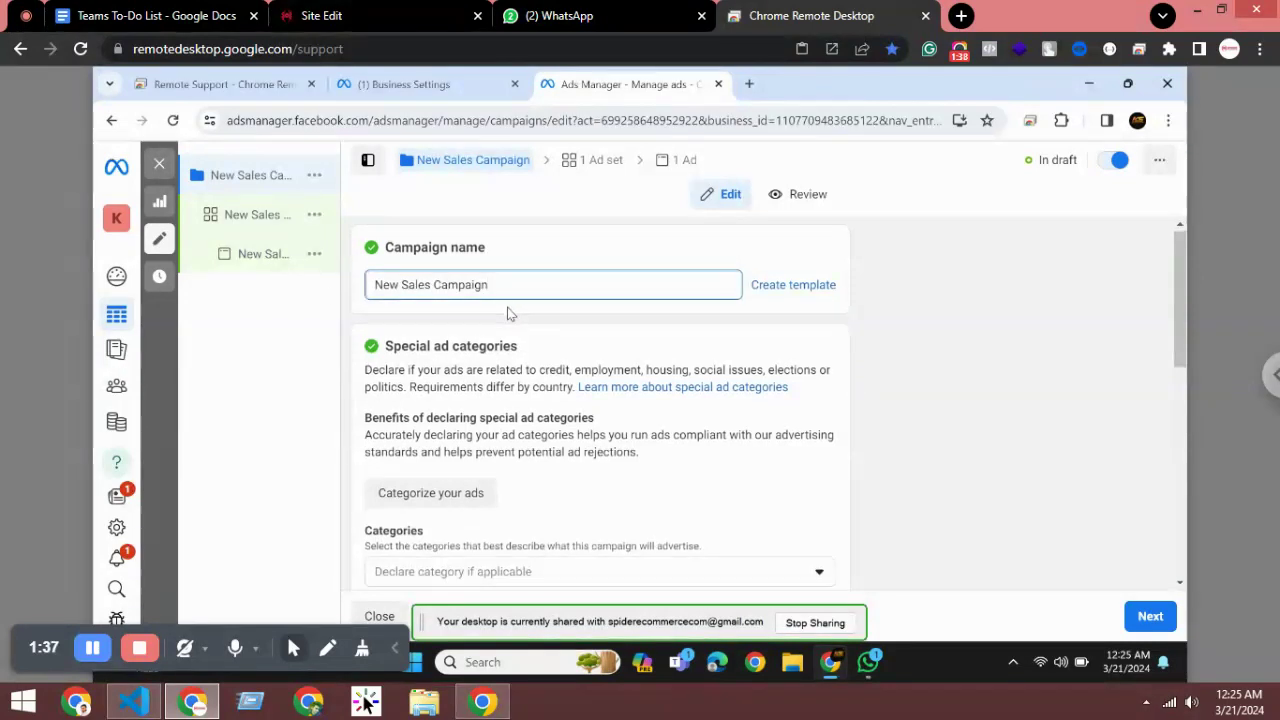
{"action": "scroll", "coordinate": [471, 309], "scroll_direction": "down", "scroll_amount": 2}
{"action": "scroll", "coordinate": [471, 309], "scroll_direction": "up", "scroll_amount": 2}
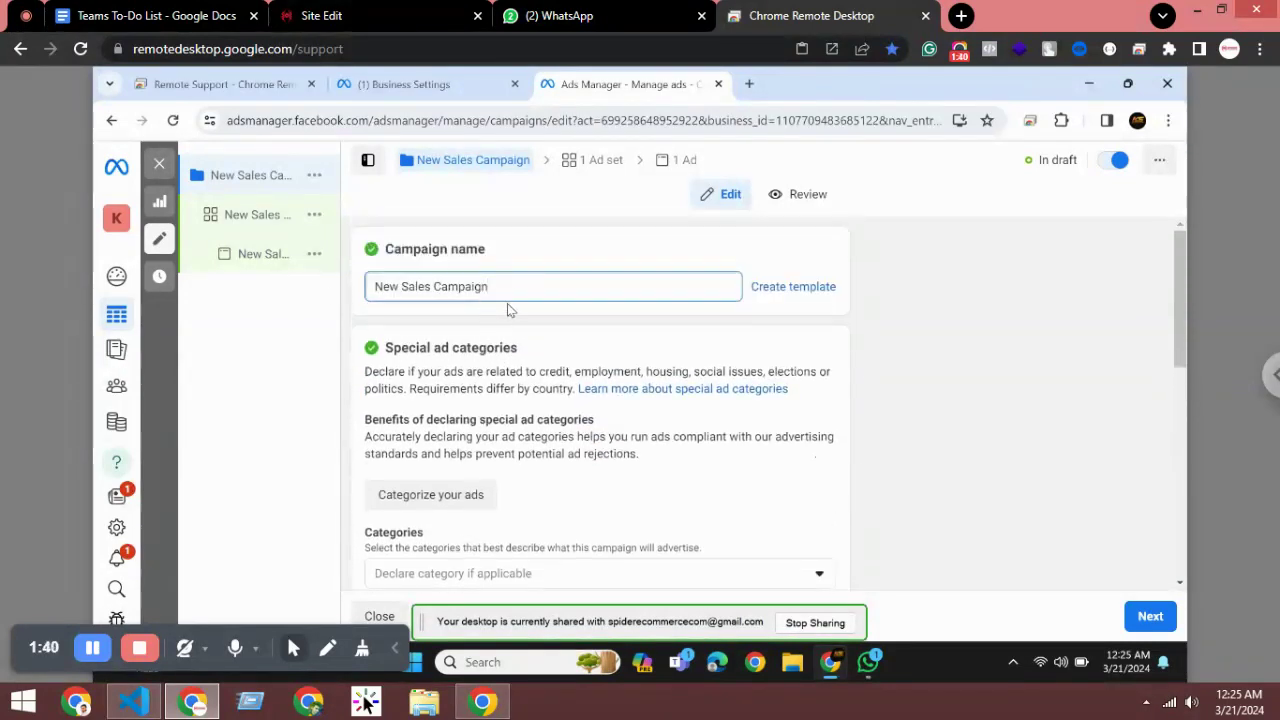
{"action": "left_click_drag", "start_coordinate": [488, 286], "coordinate": [384, 286]}
{"action": "left_click", "coordinate": [578, 295]}
Step: Append 'test 1' to the campaign name and review details down to Advantage campaign budget
{"action": "left_click", "coordinate": [518, 286]}
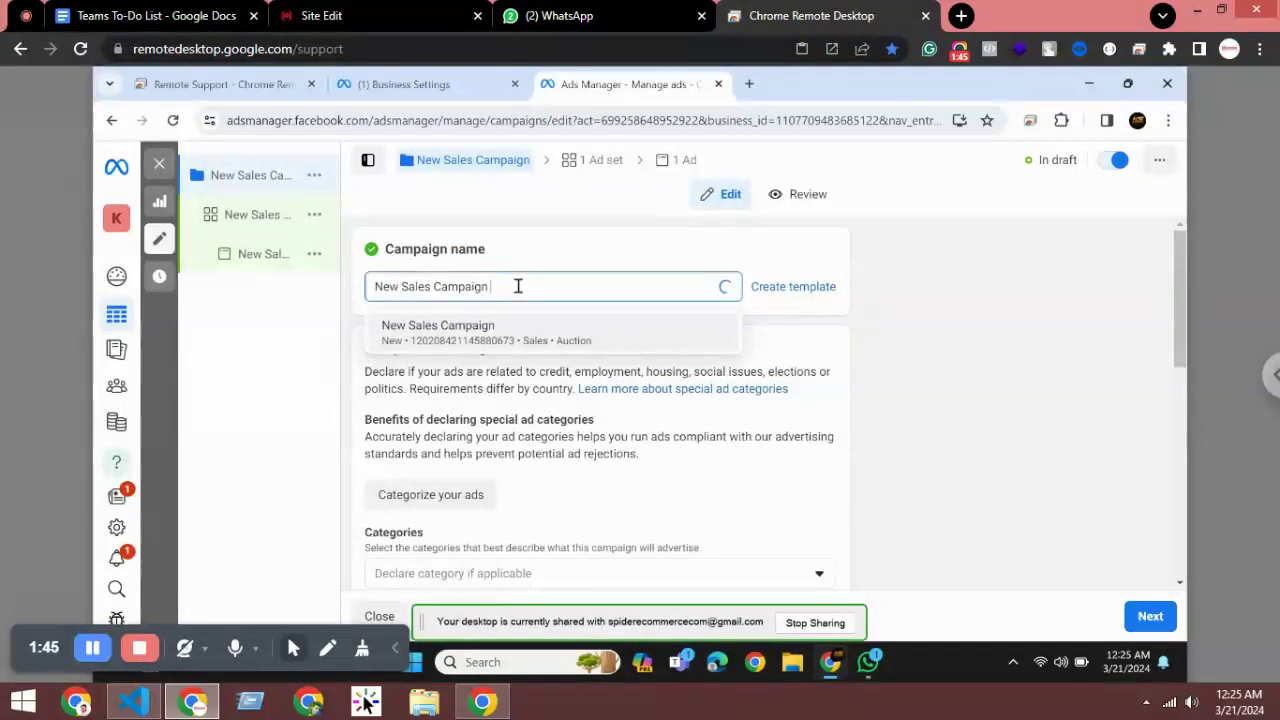
{"action": "type", "text": "test 1"}
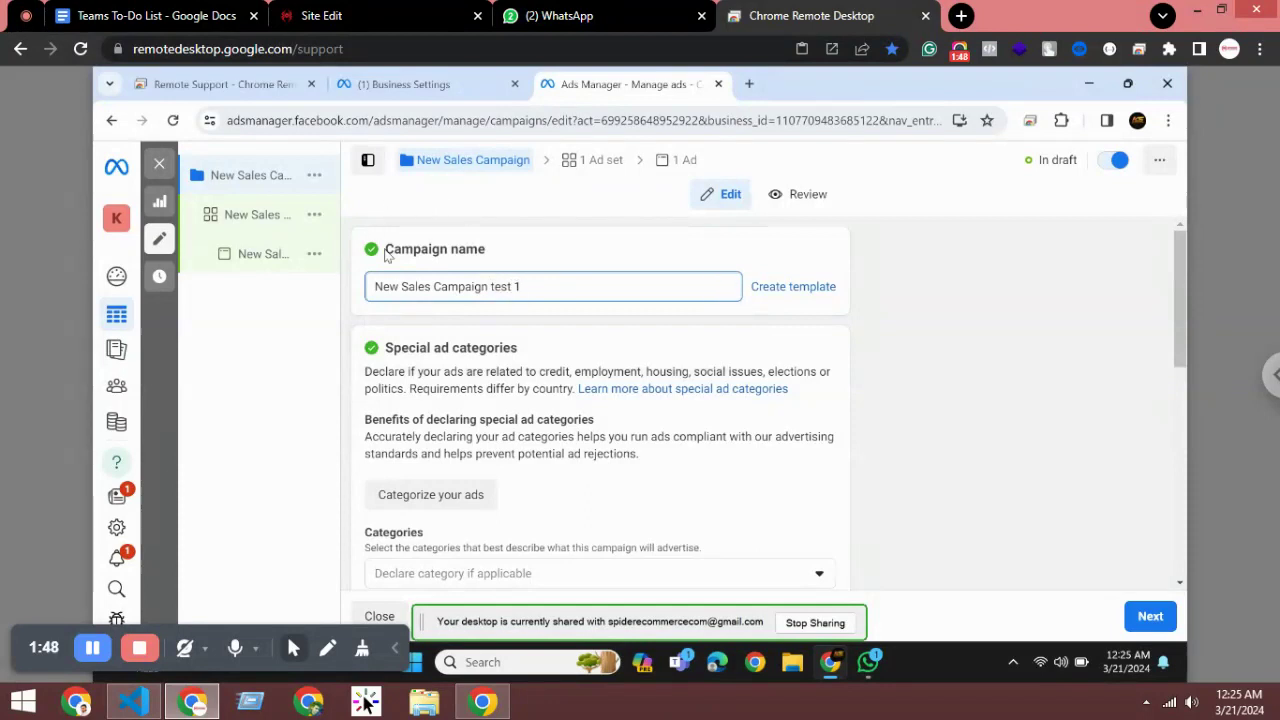
{"action": "scroll", "coordinate": [472, 335], "scroll_direction": "down", "scroll_amount": 2}
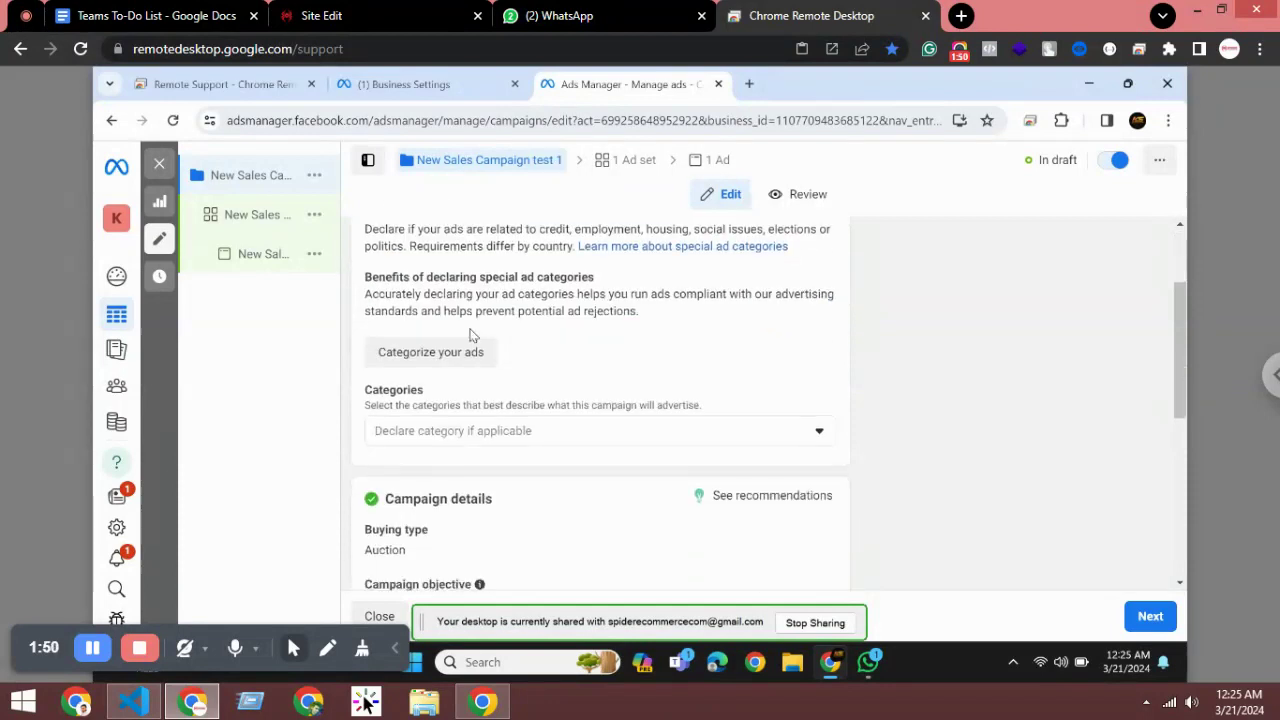
{"action": "scroll", "coordinate": [472, 335], "scroll_direction": "down", "scroll_amount": 1}
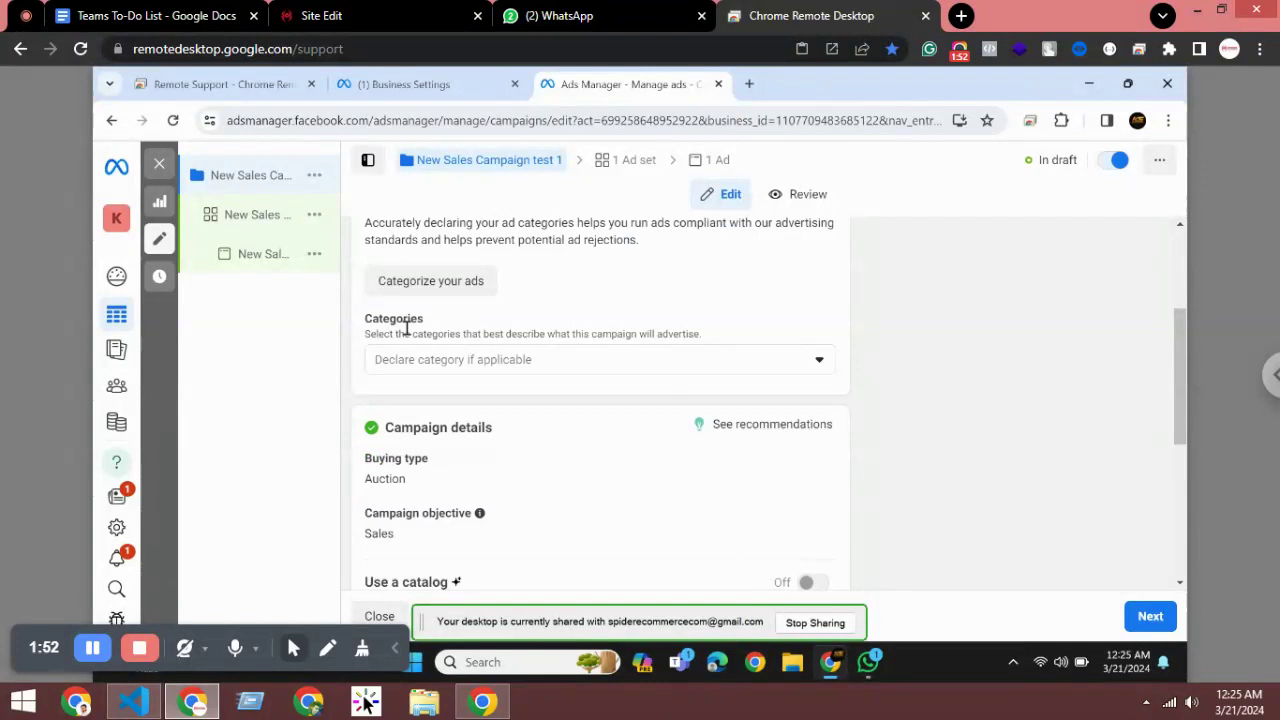
{"action": "scroll", "coordinate": [440, 335], "scroll_direction": "down", "scroll_amount": 1}
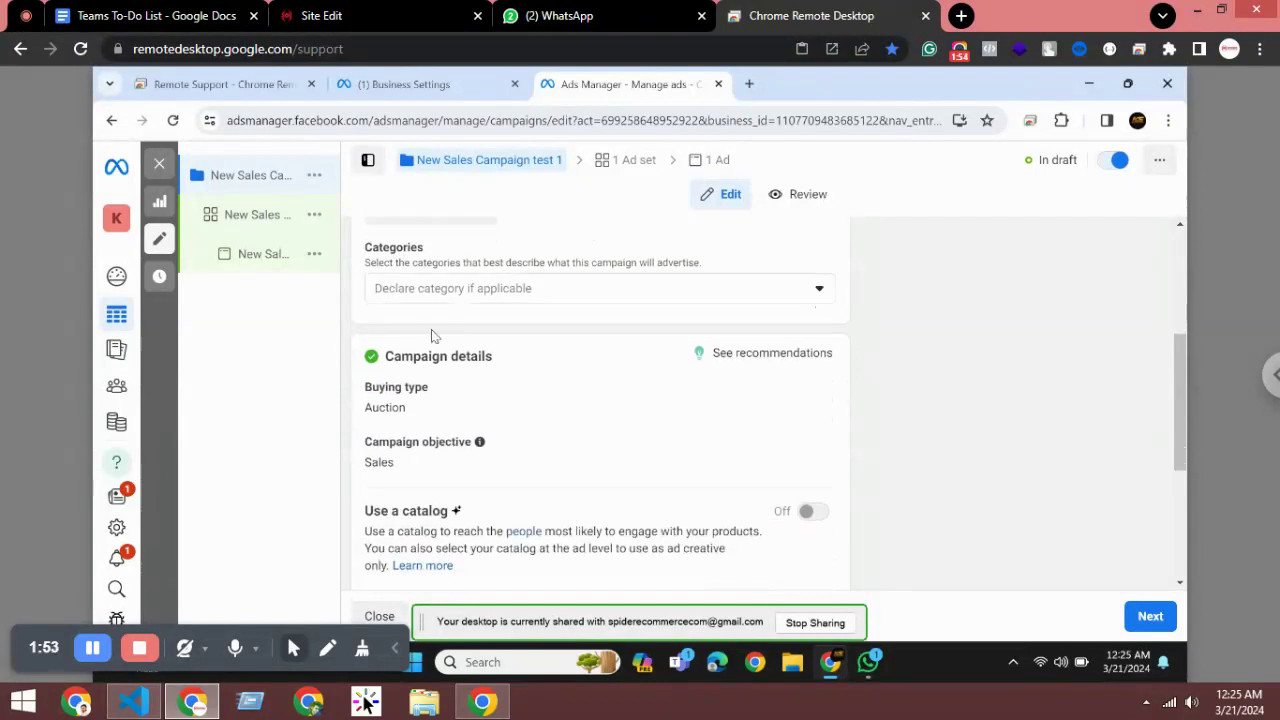
{"action": "scroll", "coordinate": [450, 340], "scroll_direction": "down", "scroll_amount": 2}
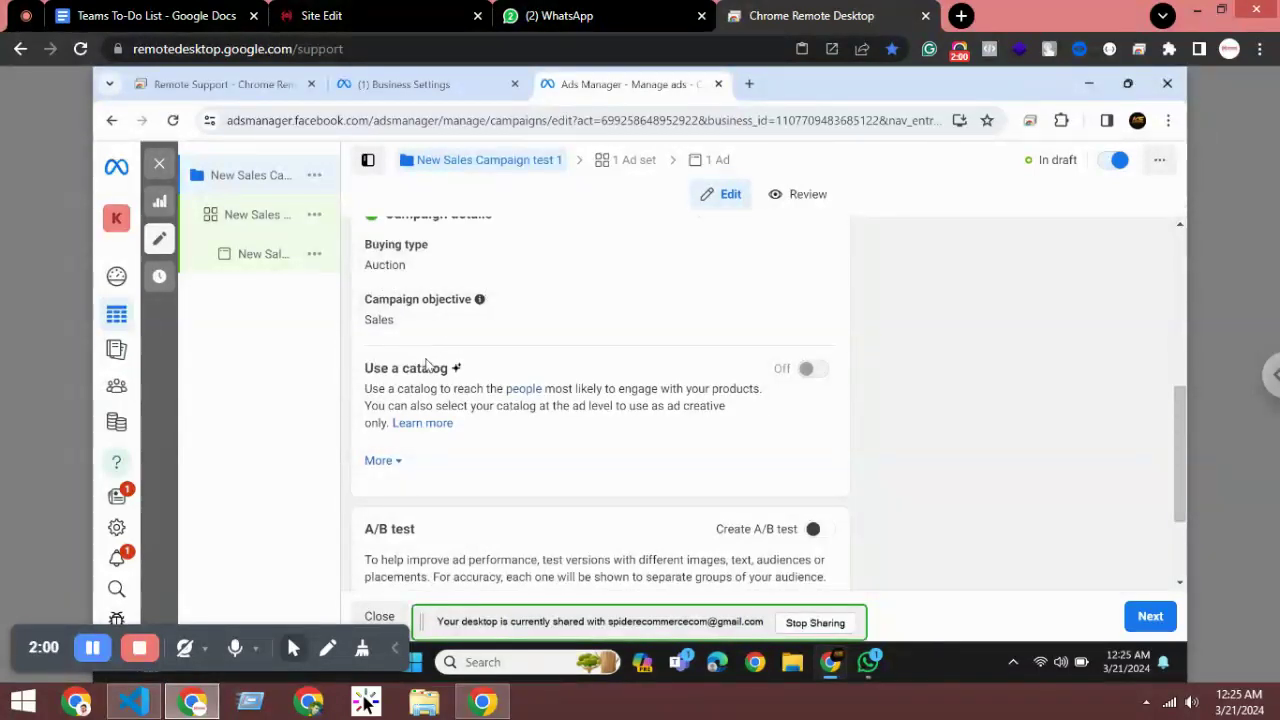
{"action": "scroll", "coordinate": [428, 345], "scroll_direction": "down", "scroll_amount": 1}
{"action": "mouse_move", "coordinate": [600, 240]}
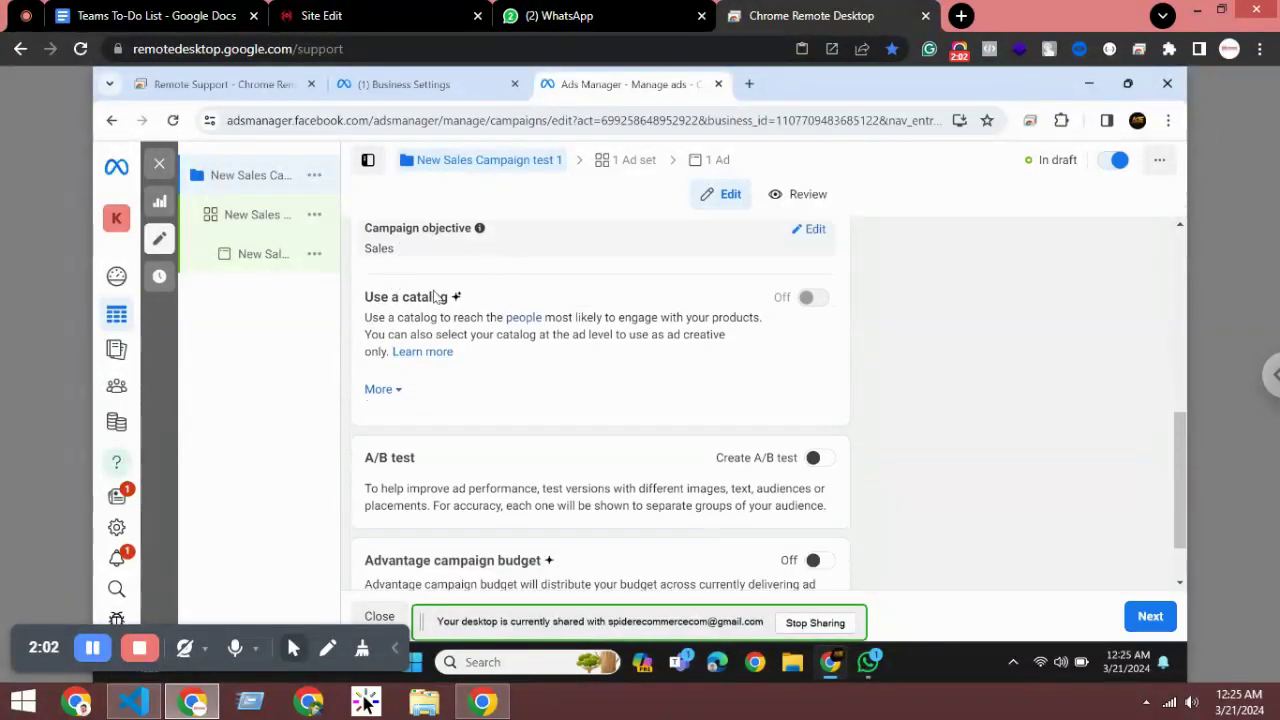
{"action": "scroll", "coordinate": [405, 350], "scroll_direction": "down", "scroll_amount": 1}
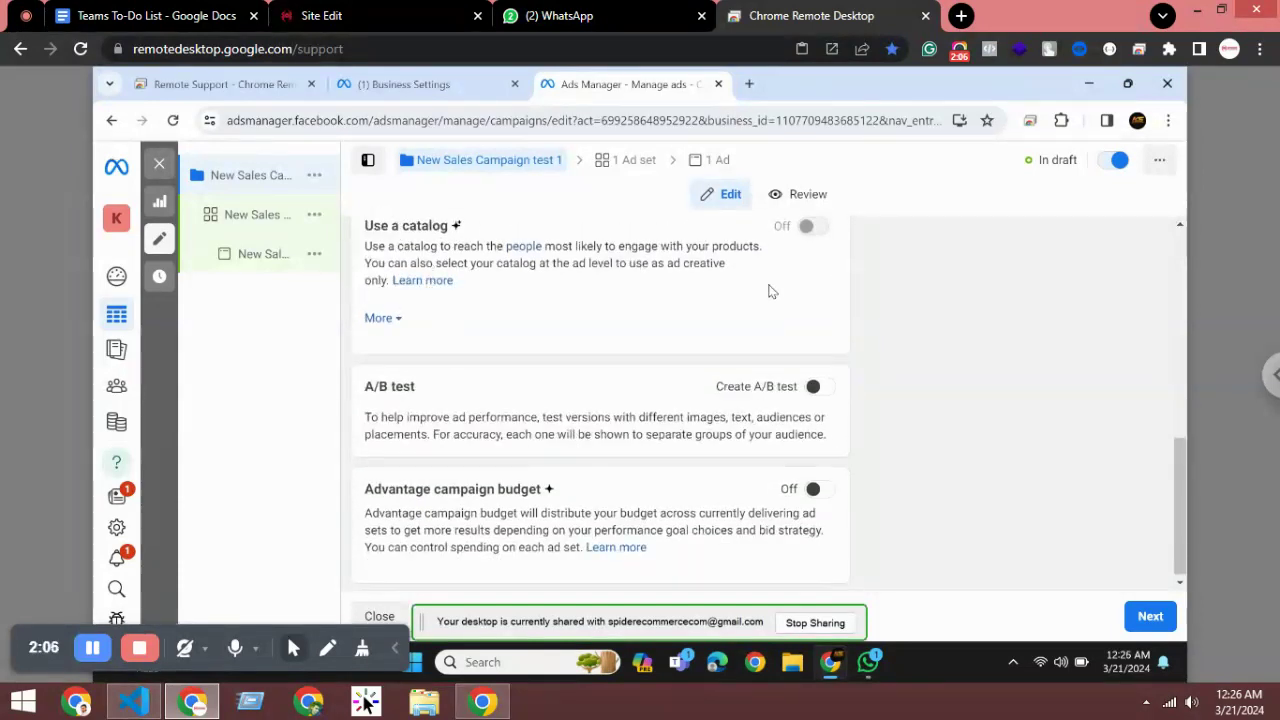
{"action": "scroll", "coordinate": [395, 338], "scroll_direction": "down", "scroll_amount": 1}
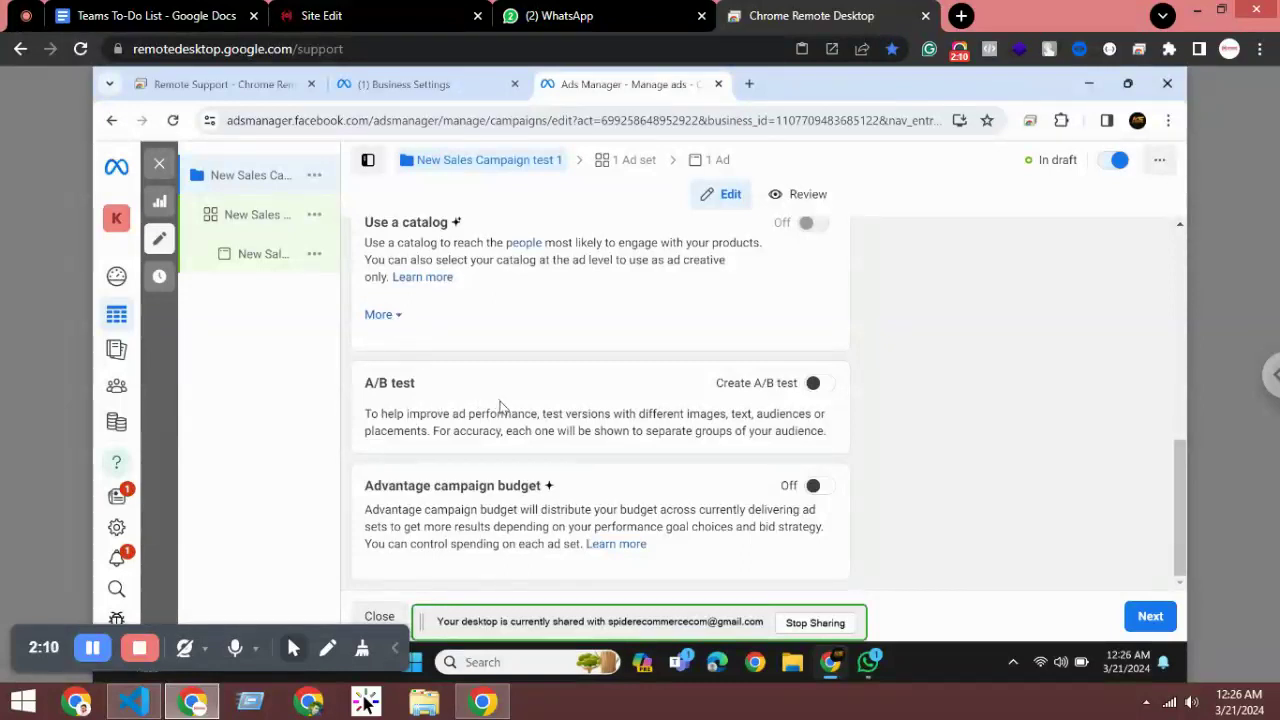
Step: Move to the ad set settings and add 'Test' to the ad set name
{"action": "left_click", "coordinate": [1145, 616]}
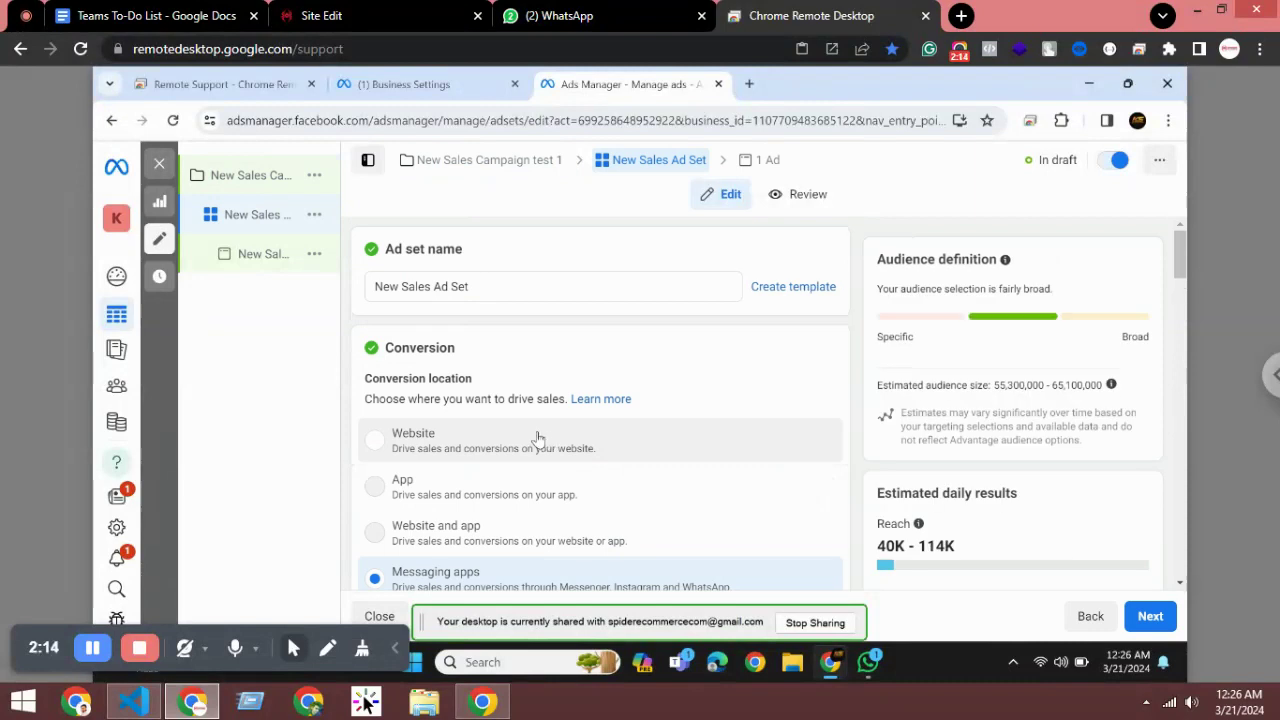
{"action": "left_click", "coordinate": [440, 368]}
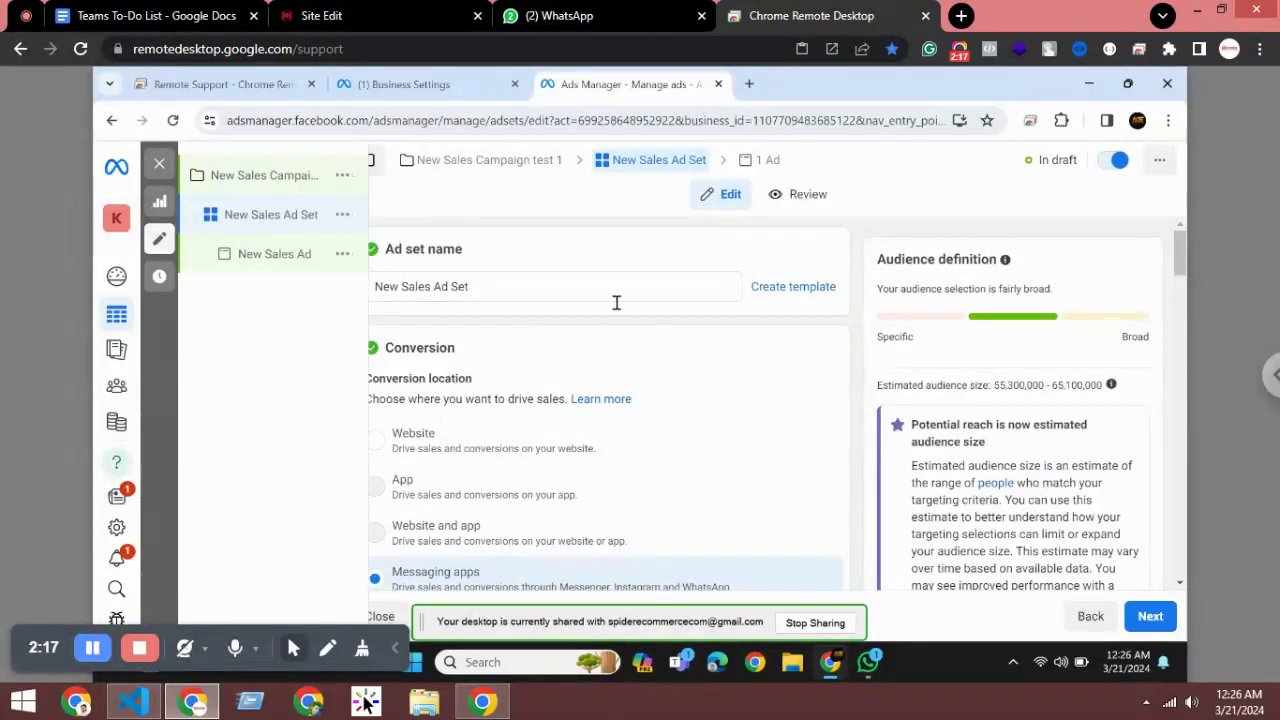
{"action": "left_click", "coordinate": [497, 281]}
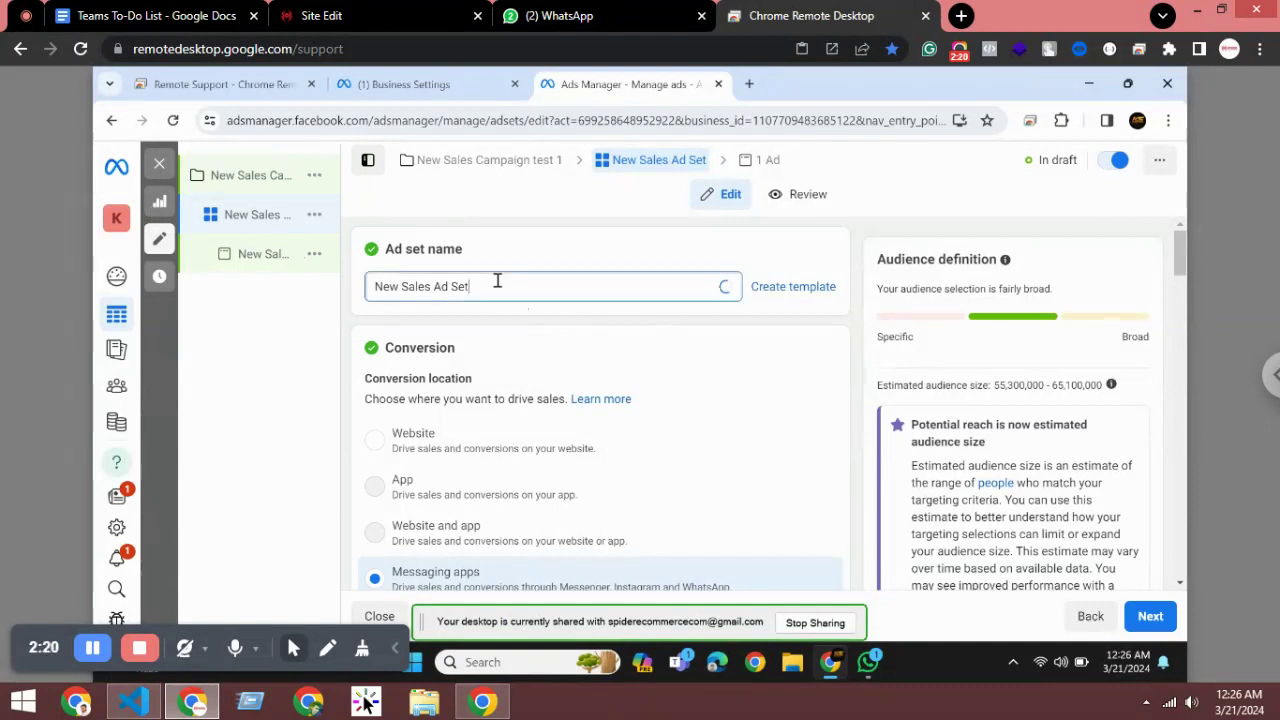
{"action": "type", "text": " Tes"}
{"action": "type", "text": "t"}
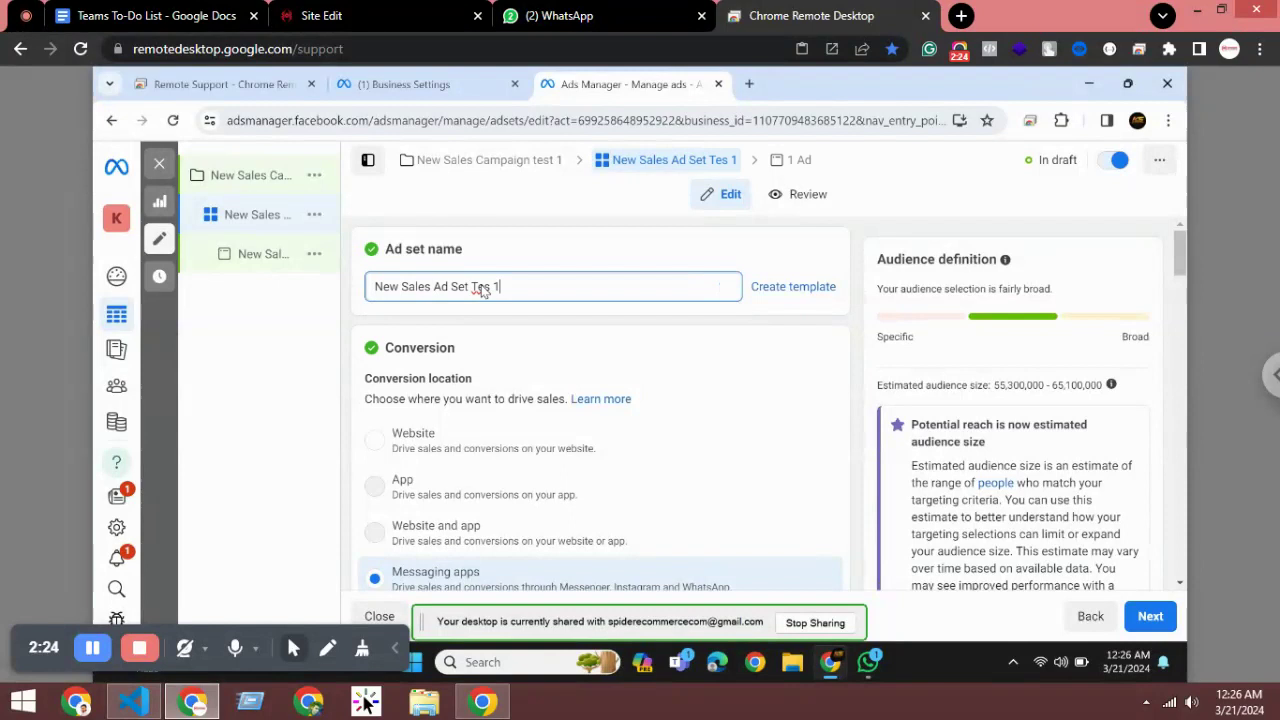
{"action": "scroll", "coordinate": [480, 325], "scroll_direction": "down", "scroll_amount": 1}
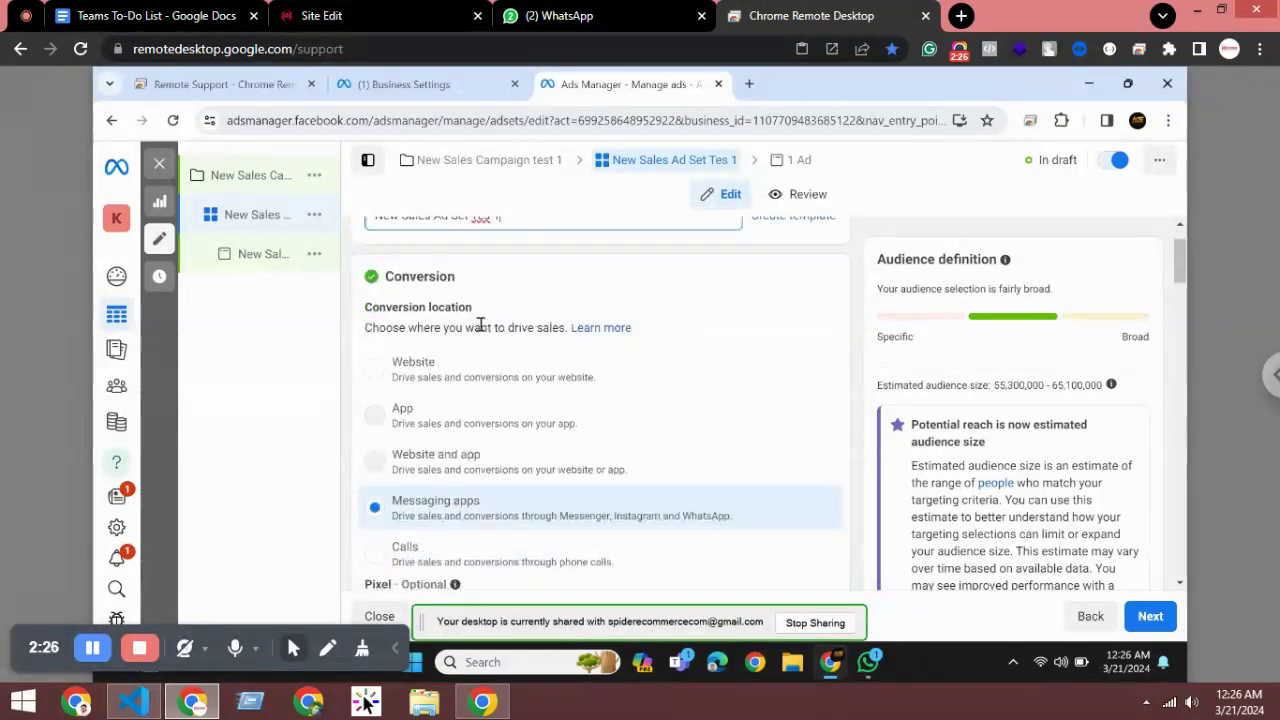
{"action": "scroll", "coordinate": [480, 325], "scroll_direction": "up", "scroll_amount": 1}
{"action": "scroll", "coordinate": [445, 361], "scroll_direction": "down", "scroll_amount": 1}
Step: Choose Website as conversion location and keep 'Maximize number of conversions' as performance goal
{"action": "left_click", "coordinate": [374, 370]}
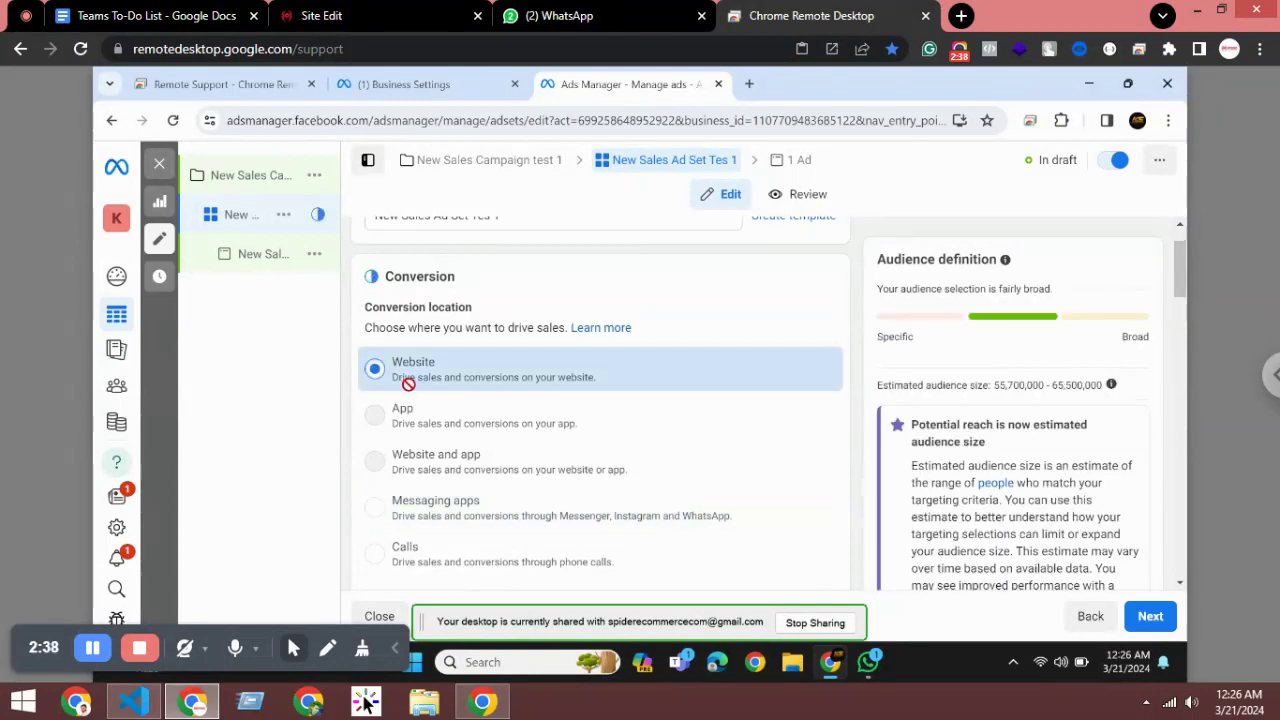
{"action": "scroll", "coordinate": [407, 377], "scroll_direction": "down", "scroll_amount": 2}
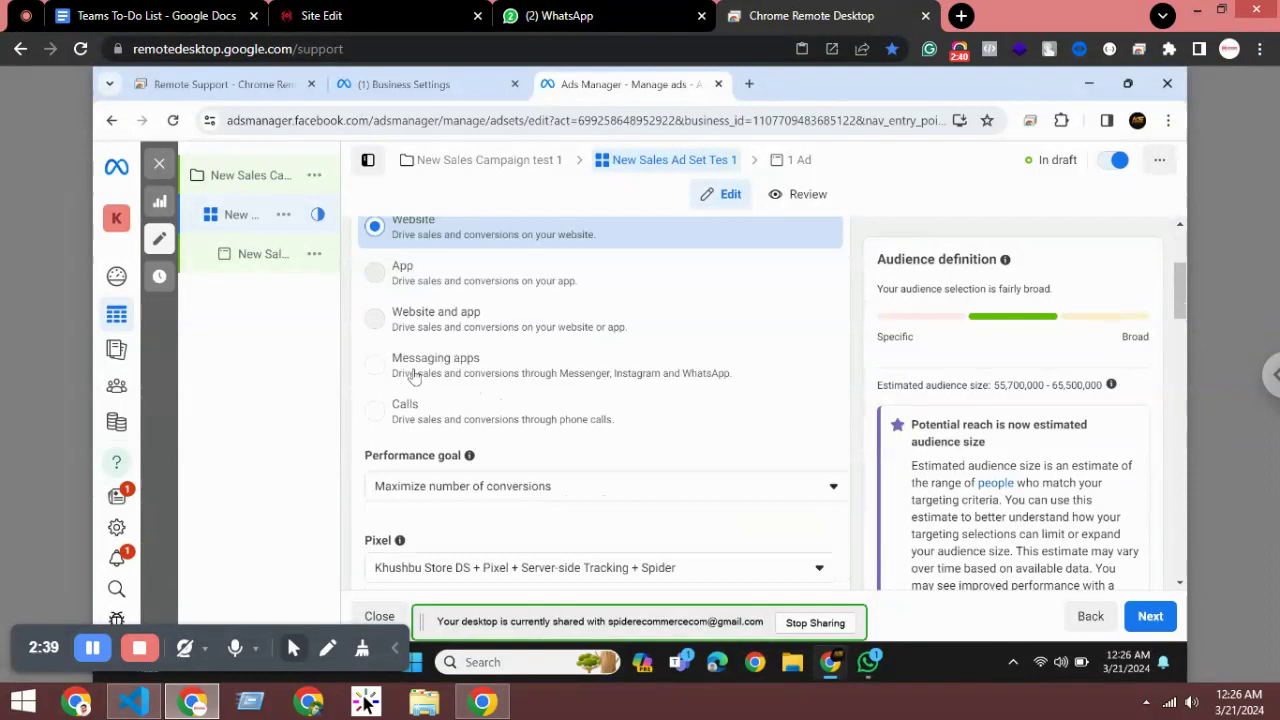
{"action": "scroll", "coordinate": [413, 375], "scroll_direction": "down", "scroll_amount": 1}
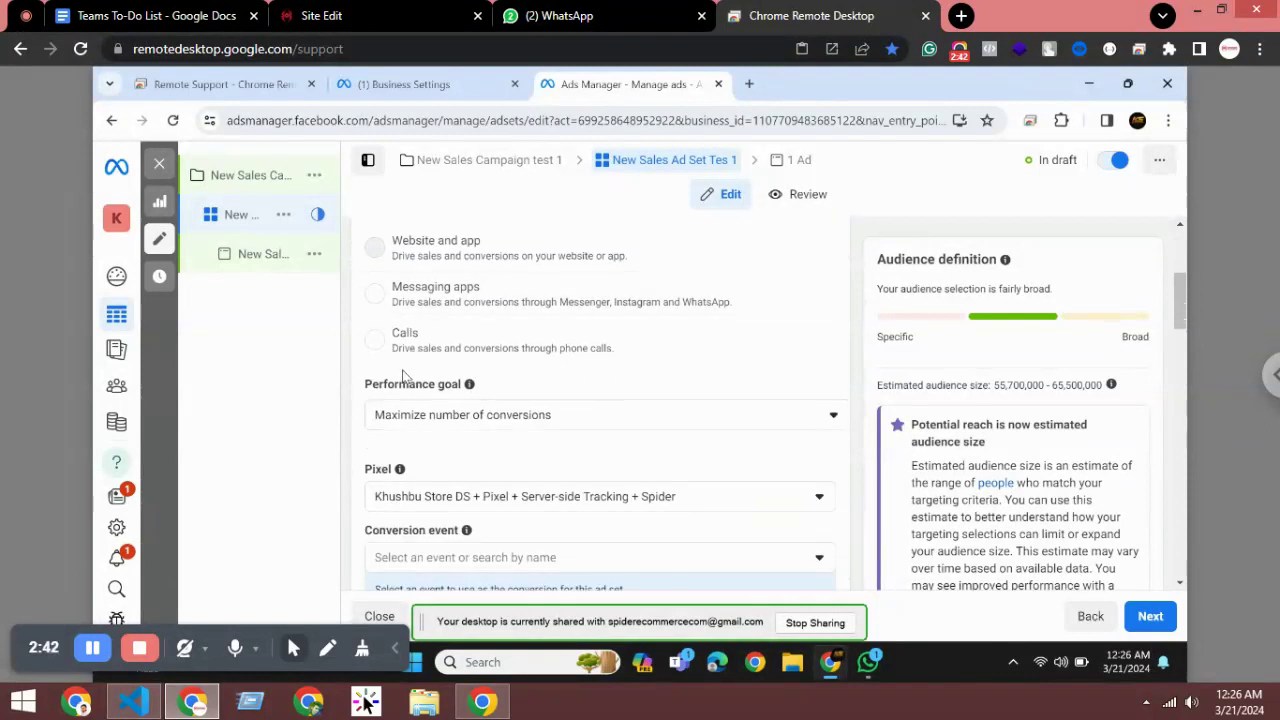
{"action": "scroll", "coordinate": [403, 375], "scroll_direction": "down", "scroll_amount": 1}
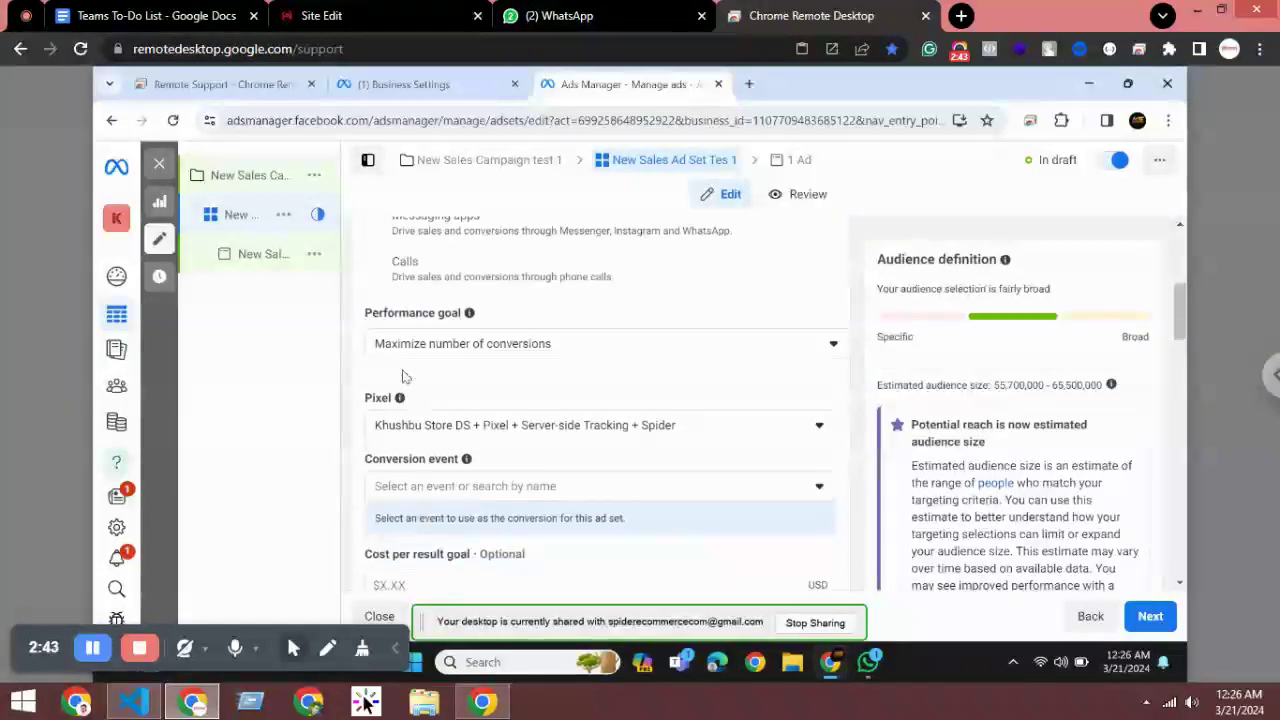
{"action": "left_click", "coordinate": [511, 352]}
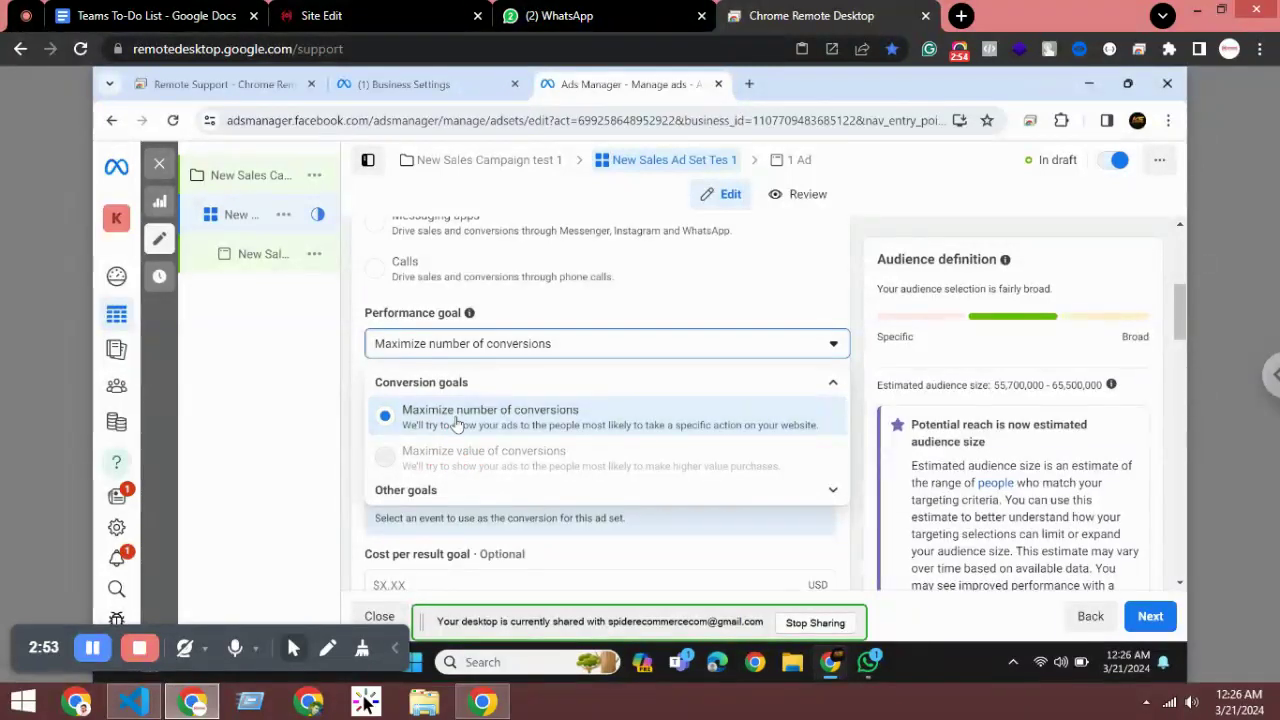
{"action": "left_click", "coordinate": [457, 420]}
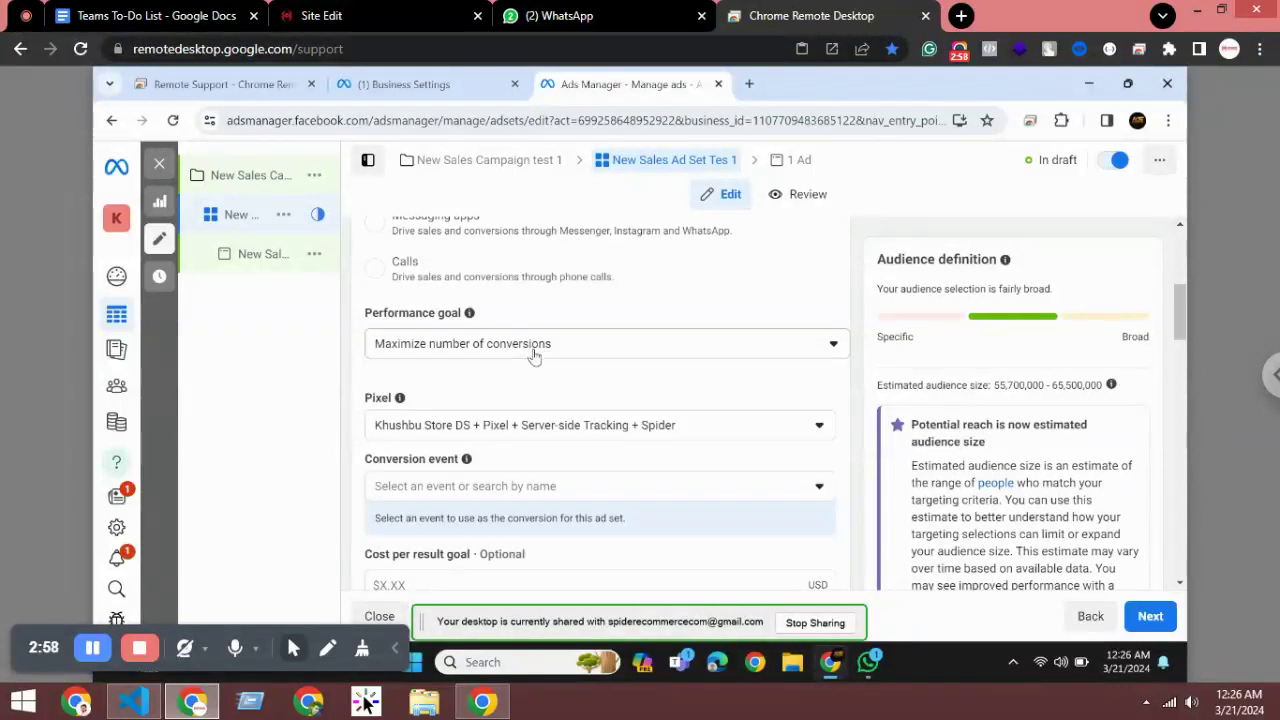
{"action": "scroll", "coordinate": [533, 357], "scroll_direction": "down", "scroll_amount": 1}
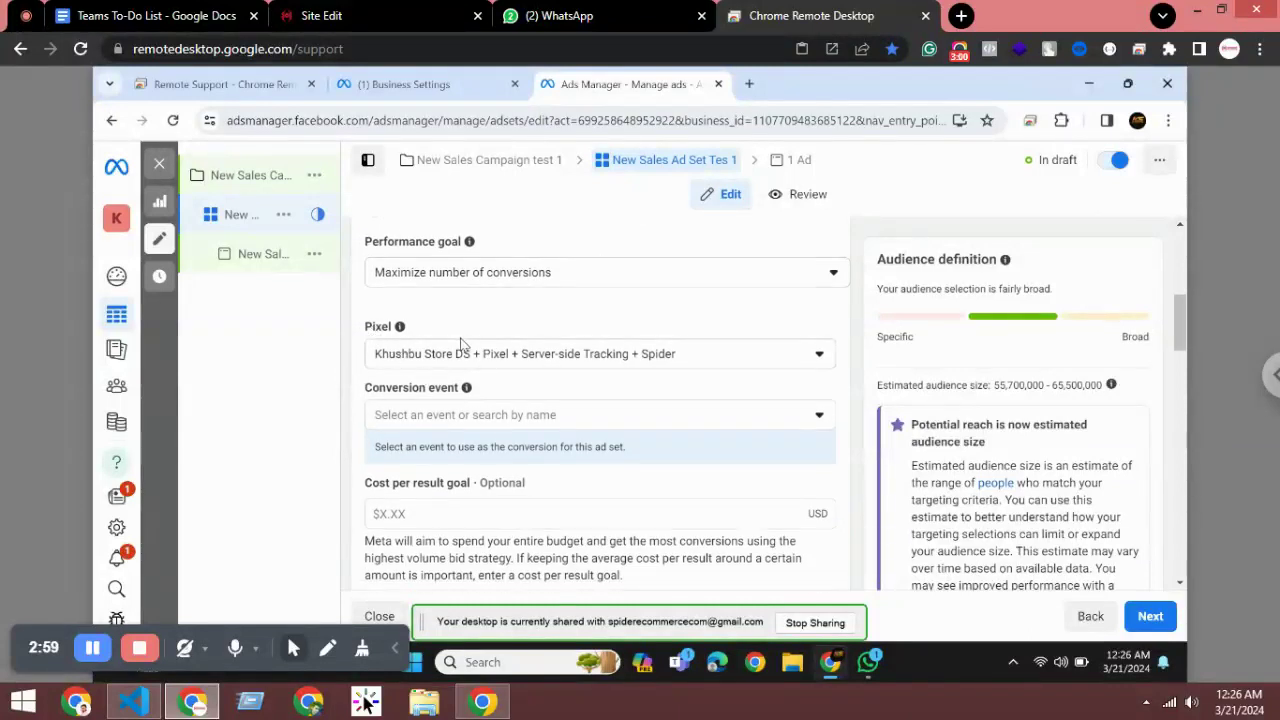
Step: Select the store's active Conversions API pixel from the Pixel list
{"action": "left_click", "coordinate": [505, 366]}
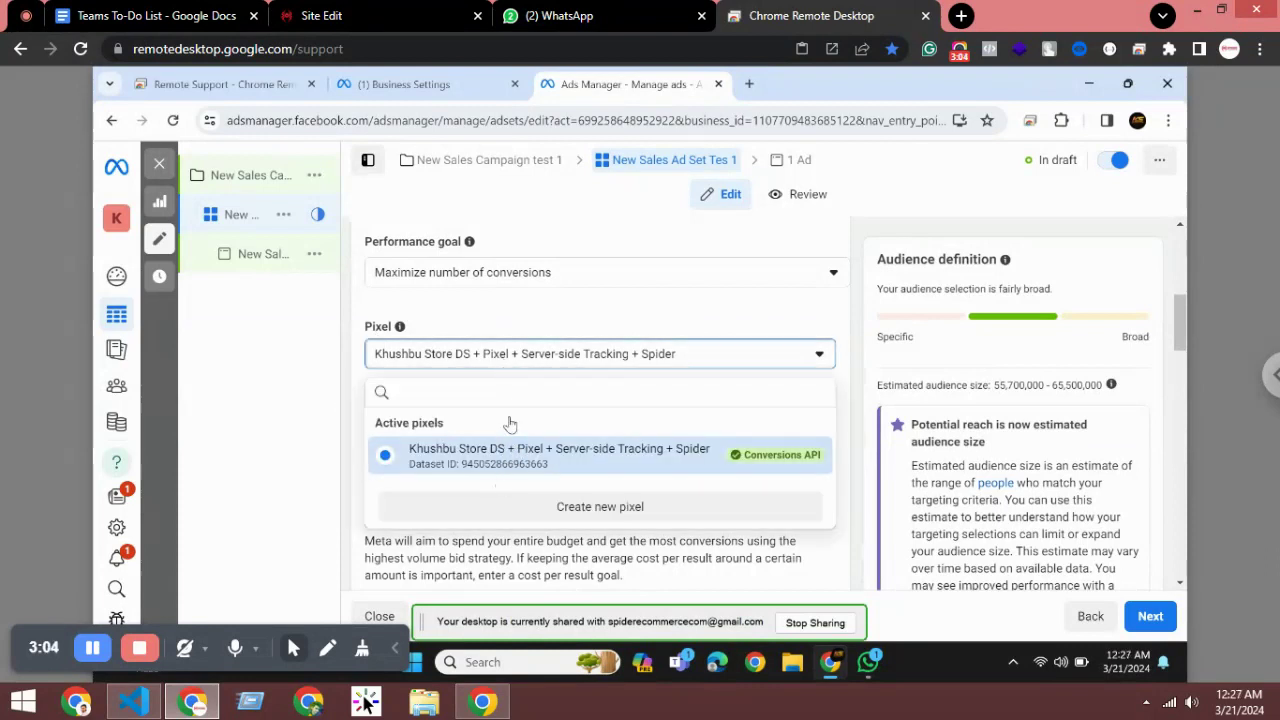
{"action": "left_click", "coordinate": [514, 360]}
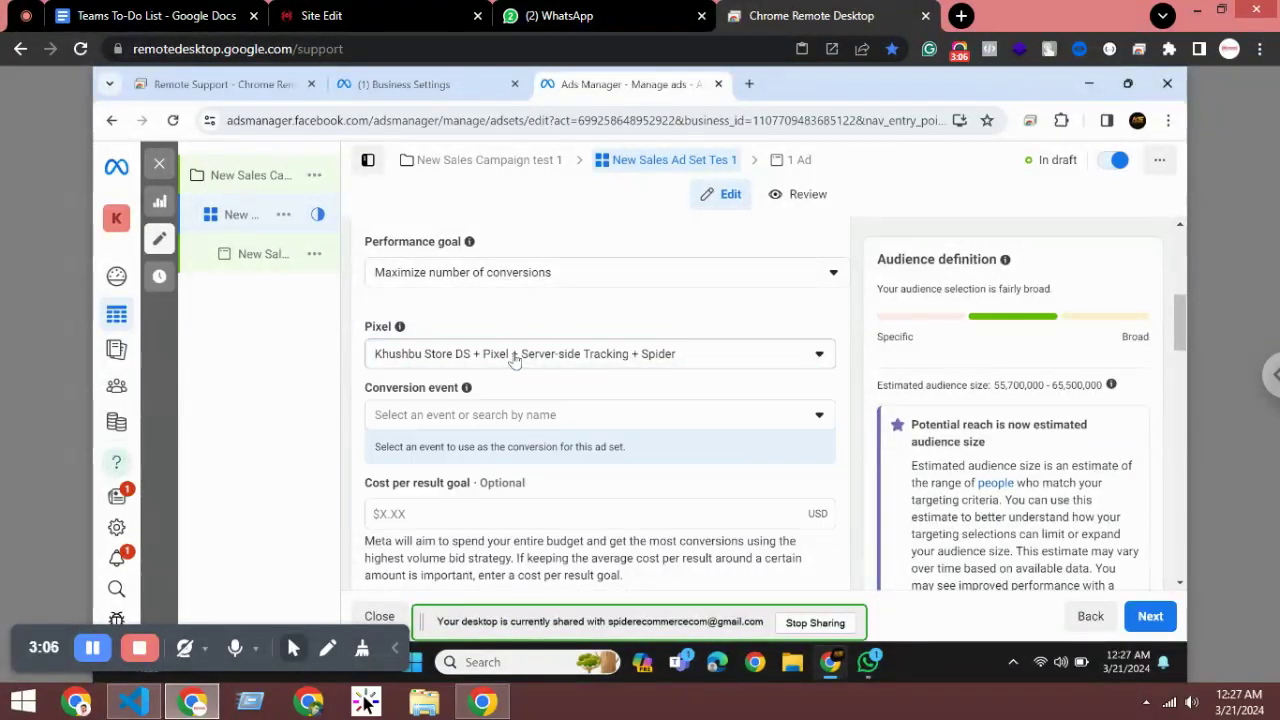
{"action": "left_click", "coordinate": [514, 360]}
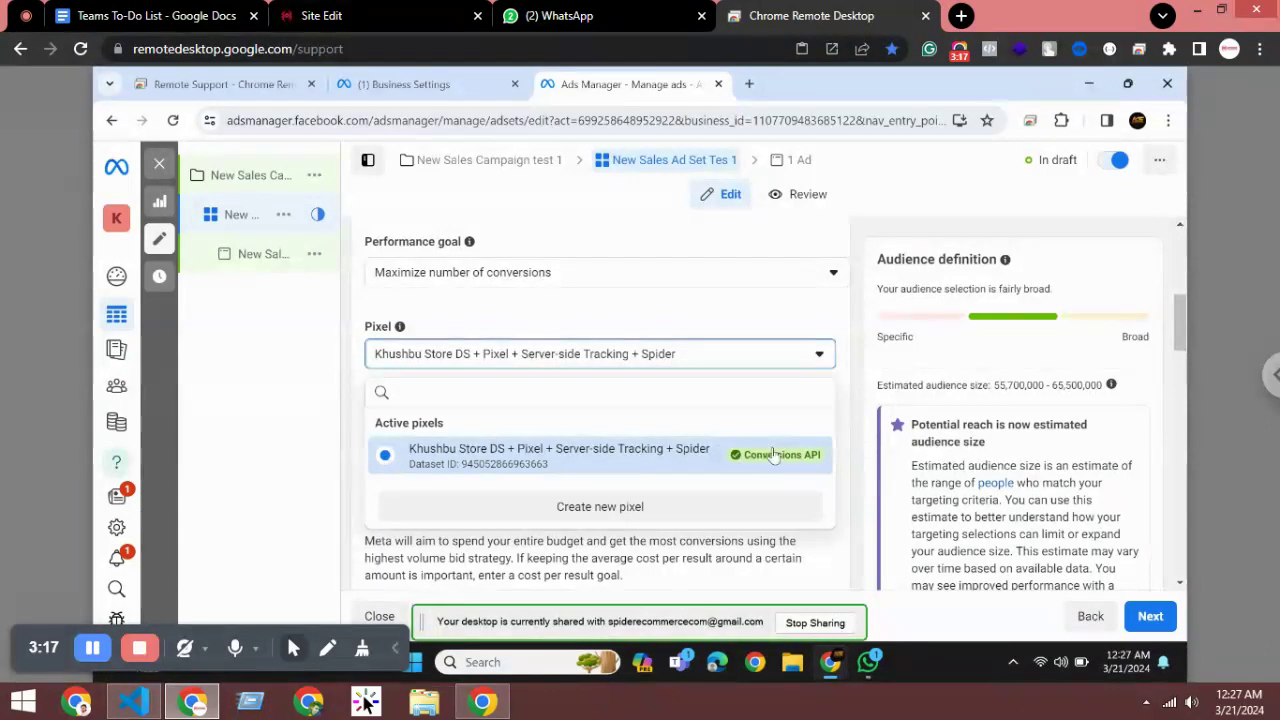
{"action": "left_click", "coordinate": [502, 359]}
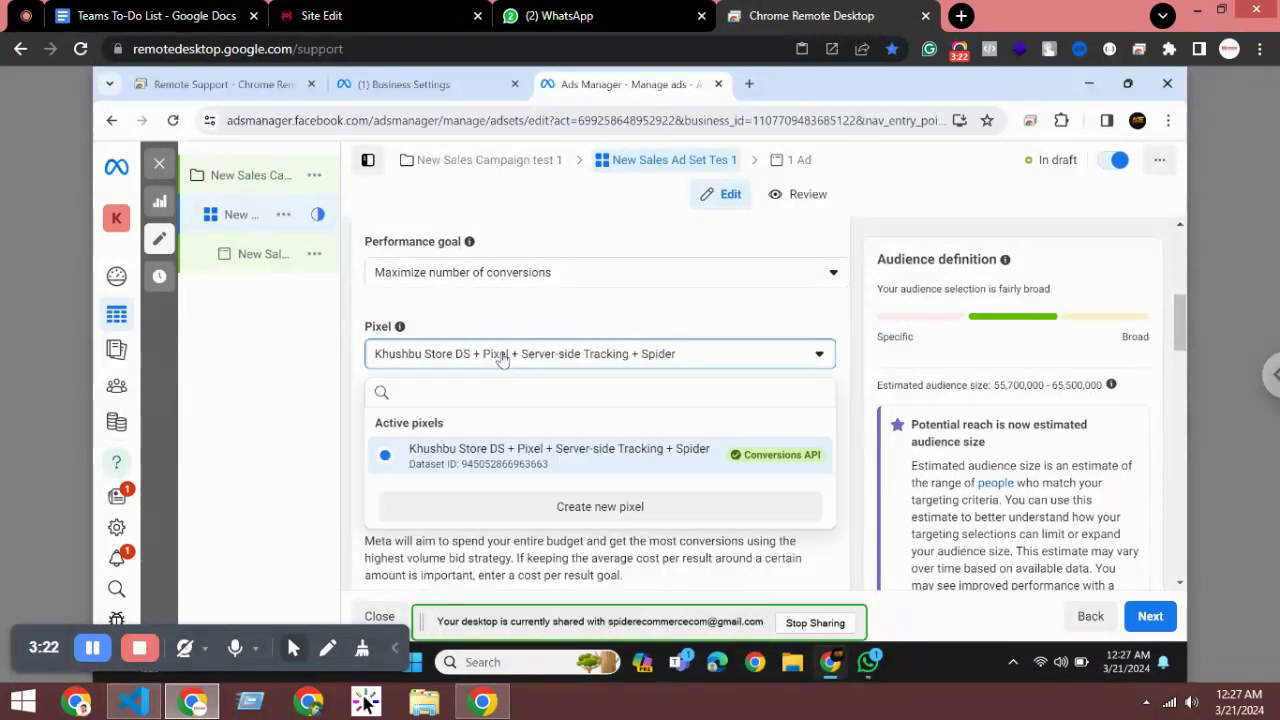
{"action": "left_click", "coordinate": [502, 359]}
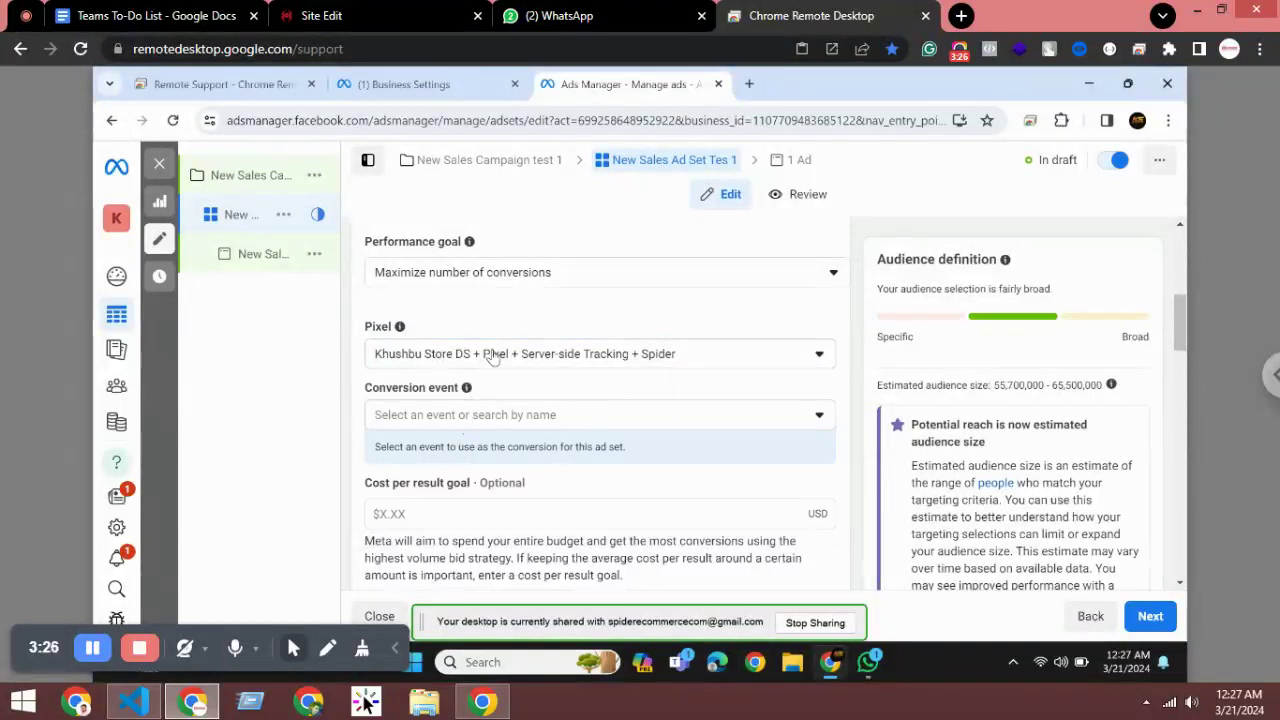
{"action": "left_click", "coordinate": [493, 359]}
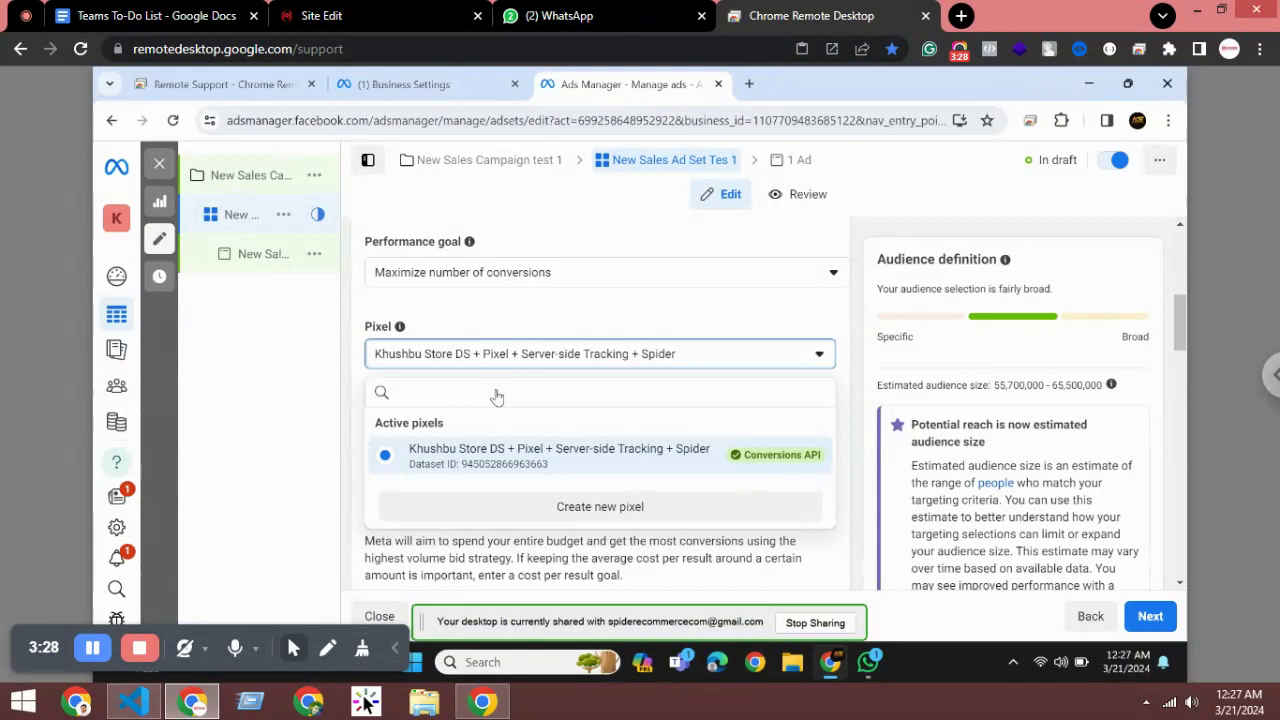
{"action": "scroll", "coordinate": [527, 389], "scroll_direction": "down", "scroll_amount": 1}
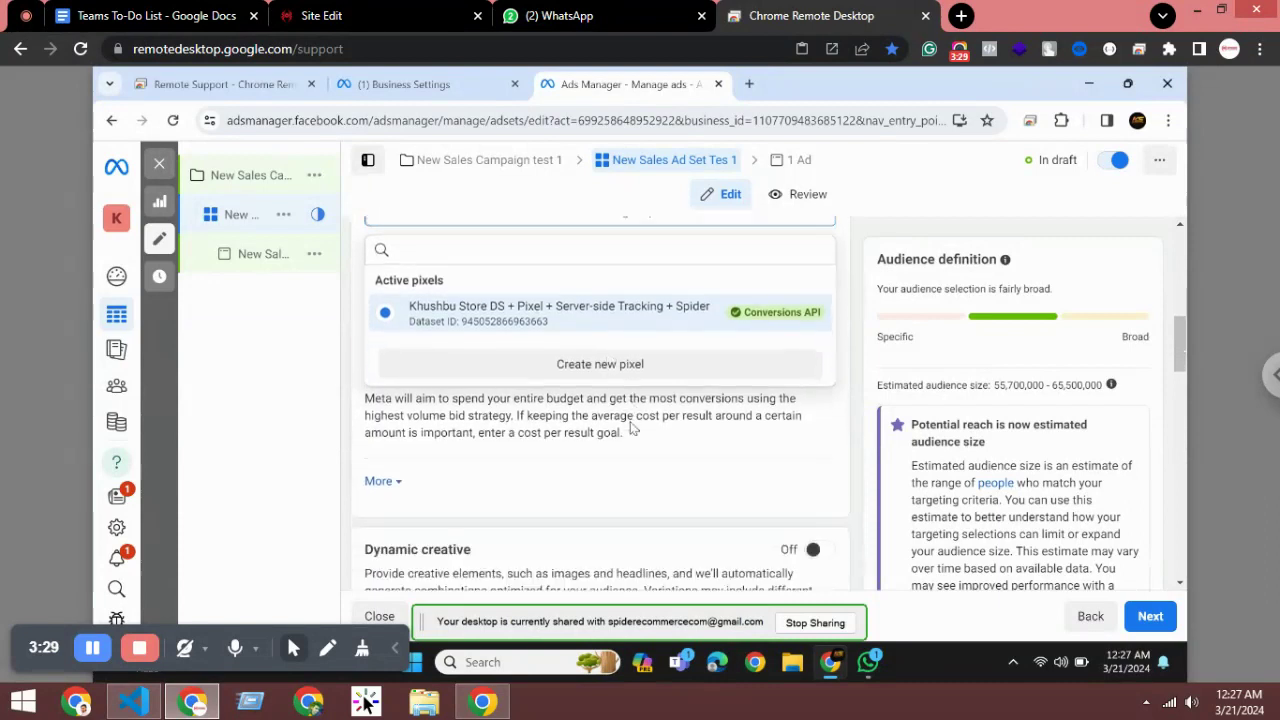
{"action": "left_click", "coordinate": [590, 333]}
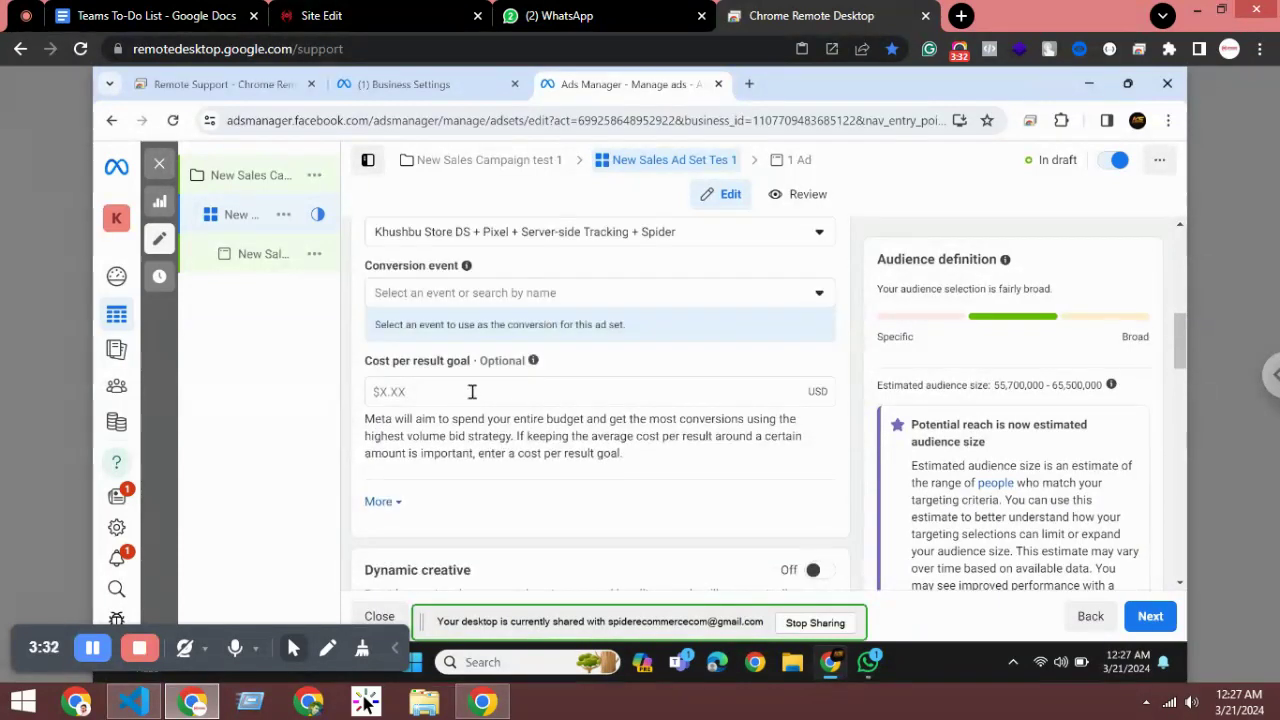
{"action": "scroll", "coordinate": [505, 400], "scroll_direction": "up", "scroll_amount": 1}
{"action": "scroll", "coordinate": [503, 393], "scroll_direction": "down", "scroll_amount": 1}
Step: Pick Purchase from the active conversion events list
{"action": "left_click", "coordinate": [440, 296]}
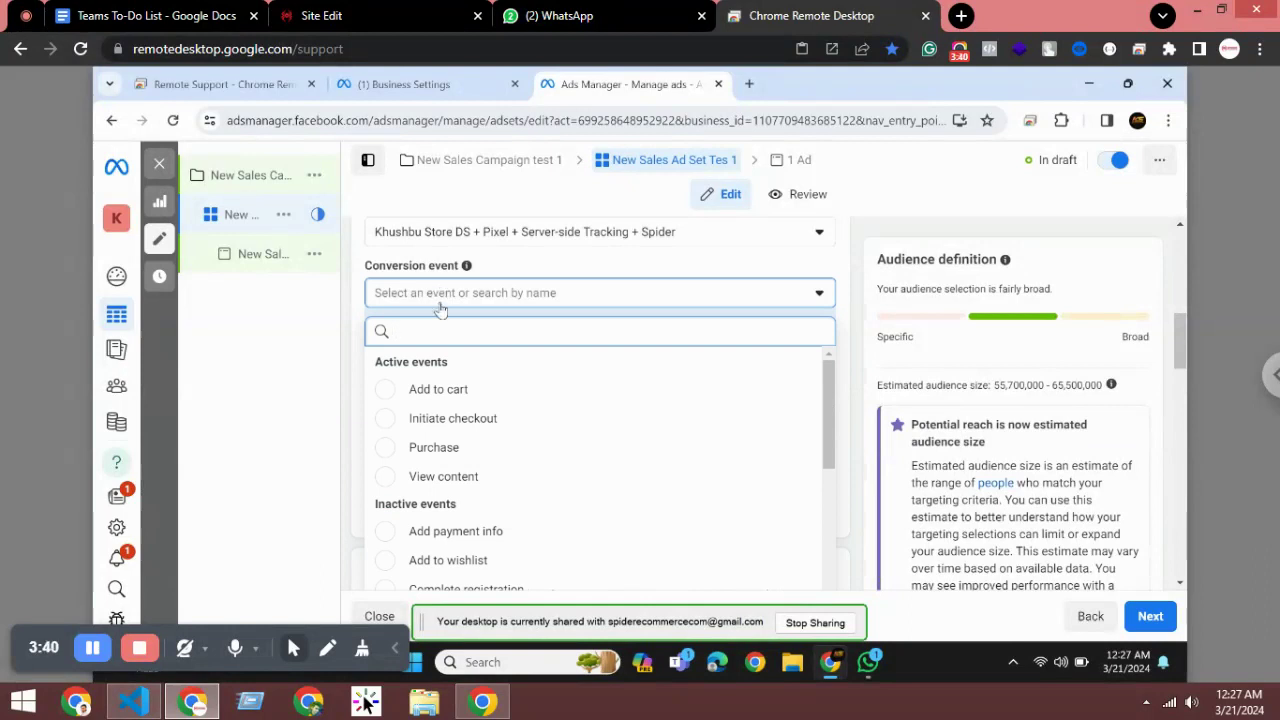
{"action": "scroll", "coordinate": [446, 415], "scroll_direction": "down", "scroll_amount": 1}
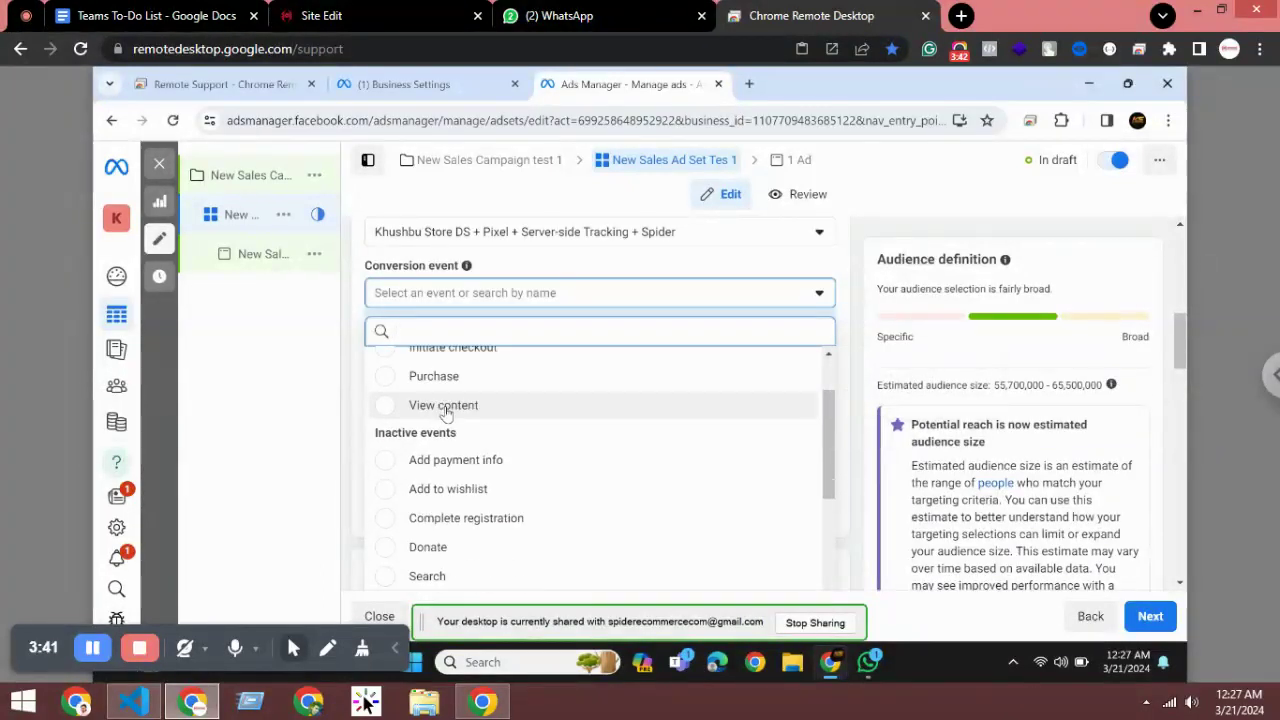
{"action": "scroll", "coordinate": [446, 415], "scroll_direction": "up", "scroll_amount": 1}
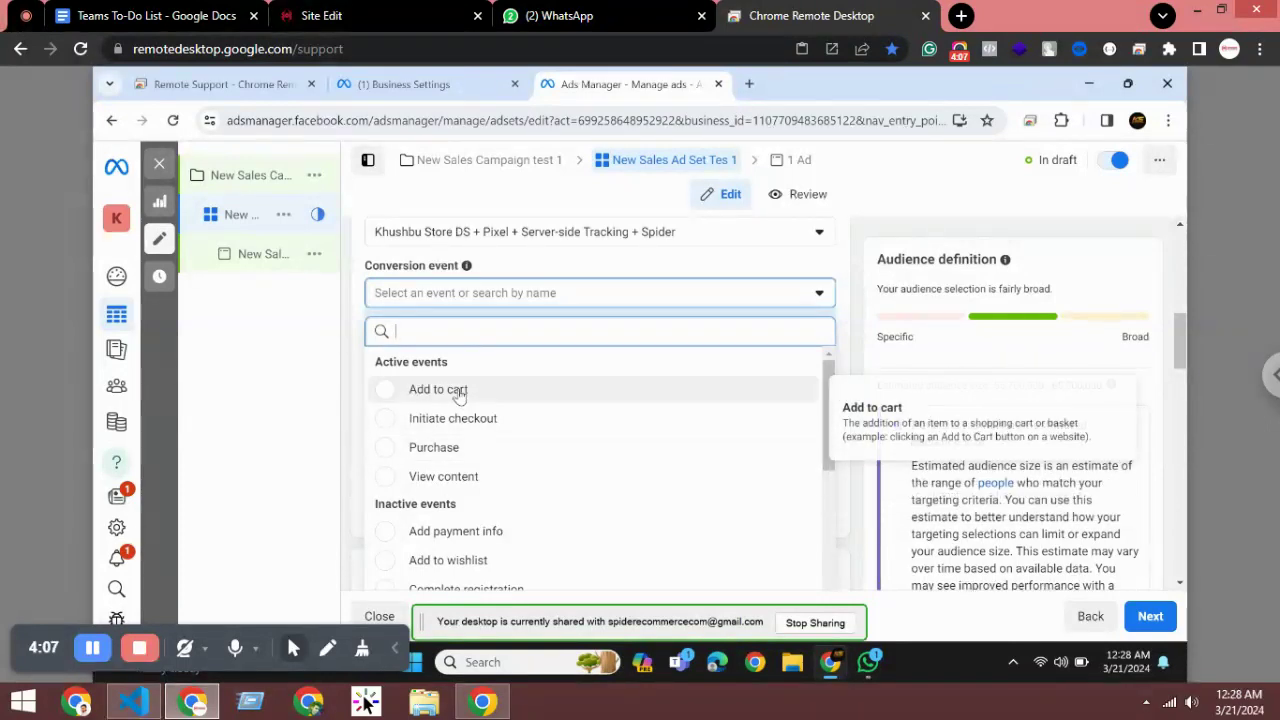
{"action": "left_click", "coordinate": [437, 457]}
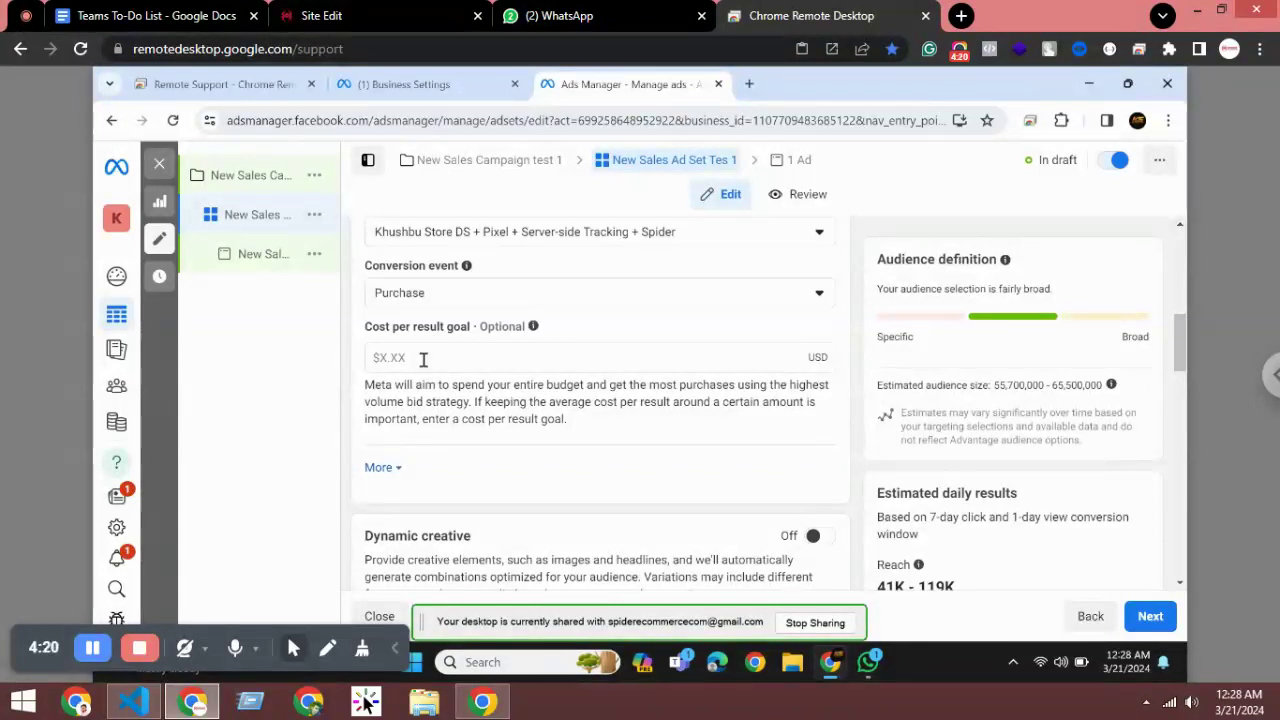
Step: Change the daily budget in Budget & schedule from $20.00 to $5.00
{"action": "scroll", "coordinate": [423, 360], "scroll_direction": "down", "scroll_amount": 2}
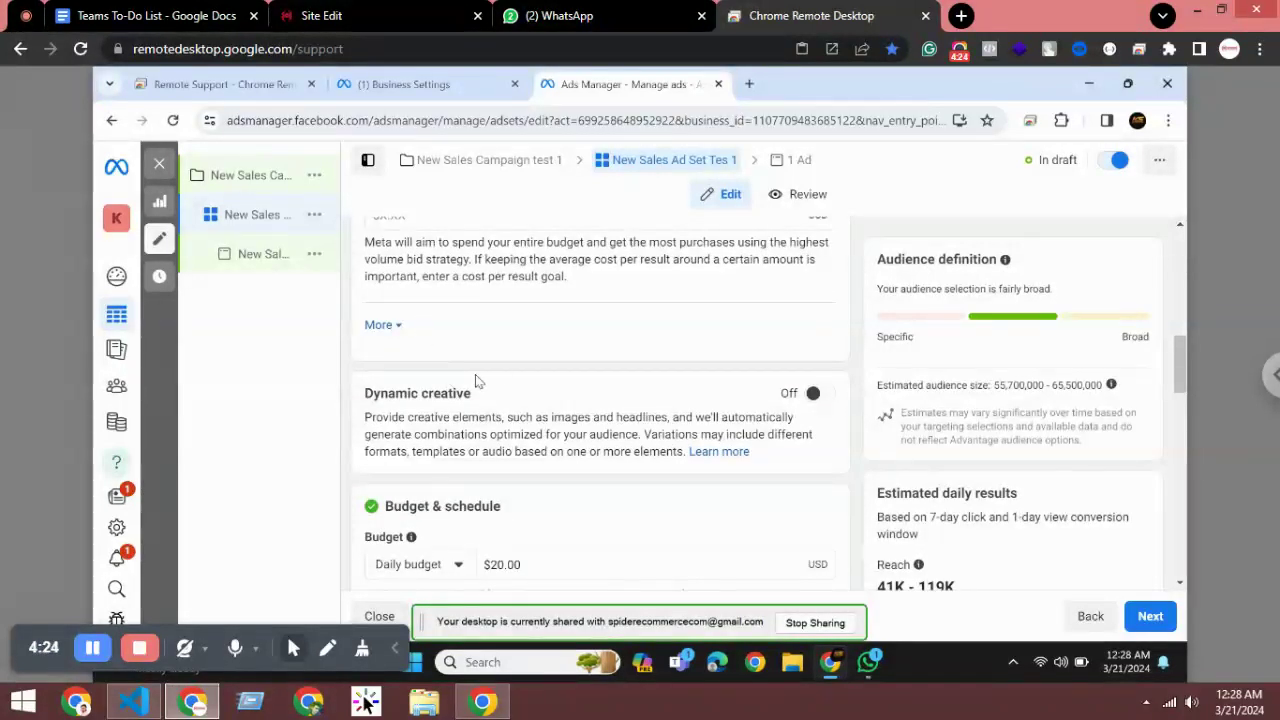
{"action": "scroll", "coordinate": [424, 337], "scroll_direction": "down", "scroll_amount": 2}
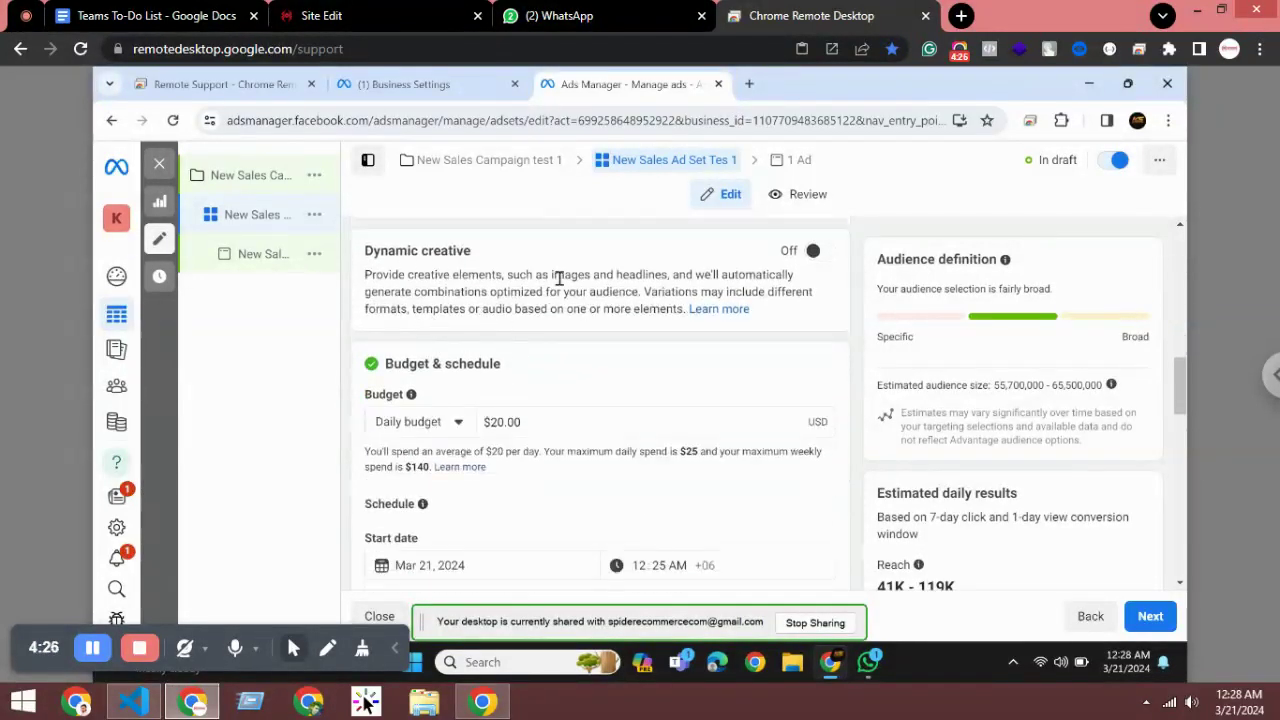
{"action": "scroll", "coordinate": [476, 303], "scroll_direction": "down", "scroll_amount": 1}
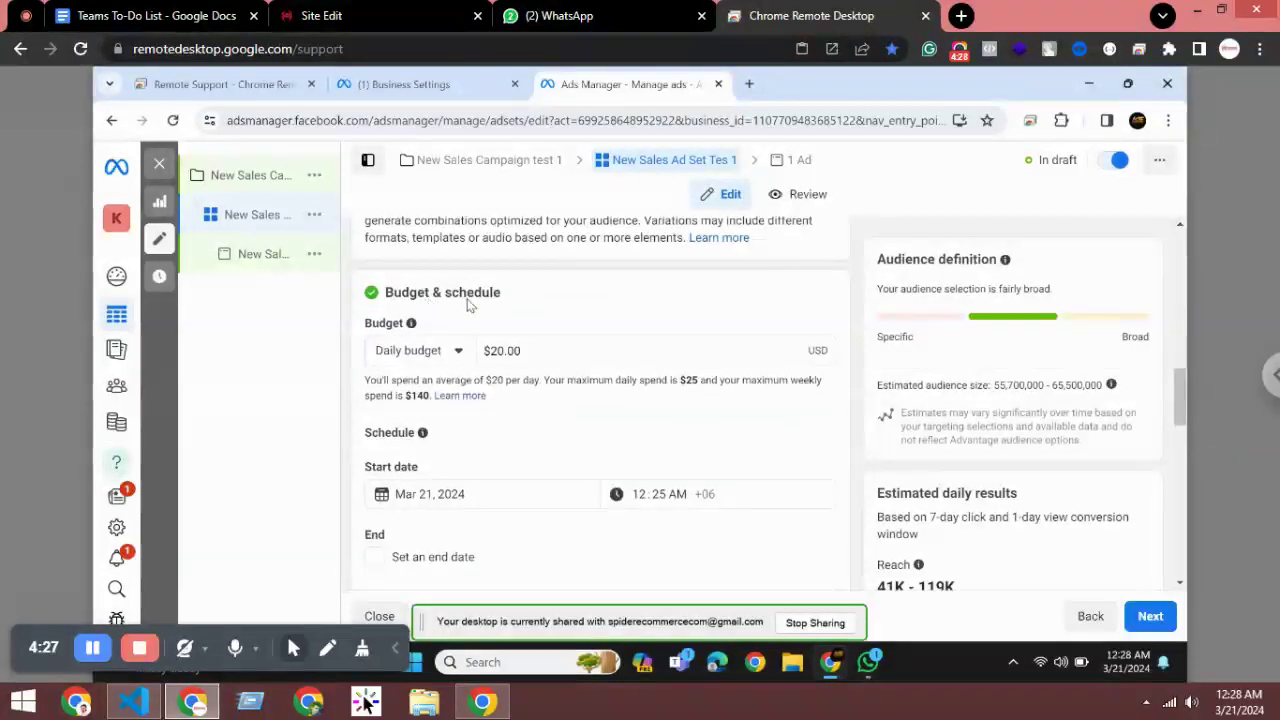
{"action": "scroll", "coordinate": [470, 320], "scroll_direction": "down", "scroll_amount": 1}
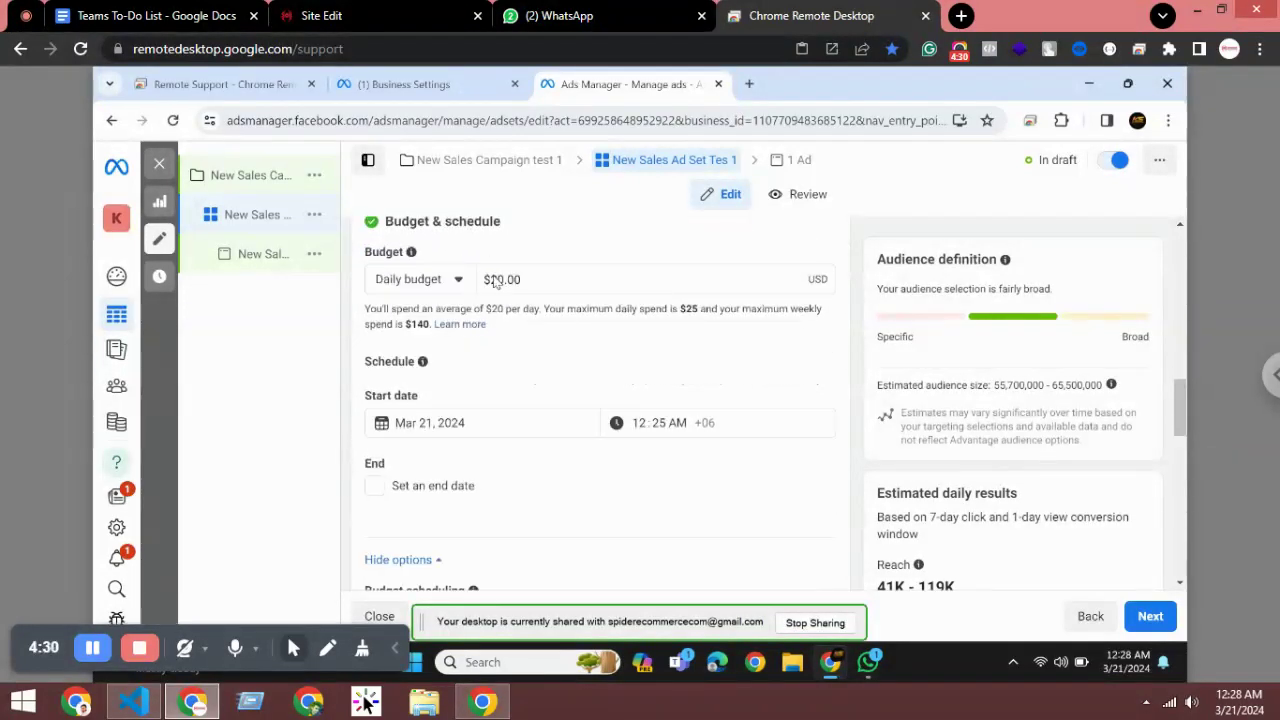
{"action": "left_click", "coordinate": [499, 278]}
{"action": "key", "text": "BackSpace"}
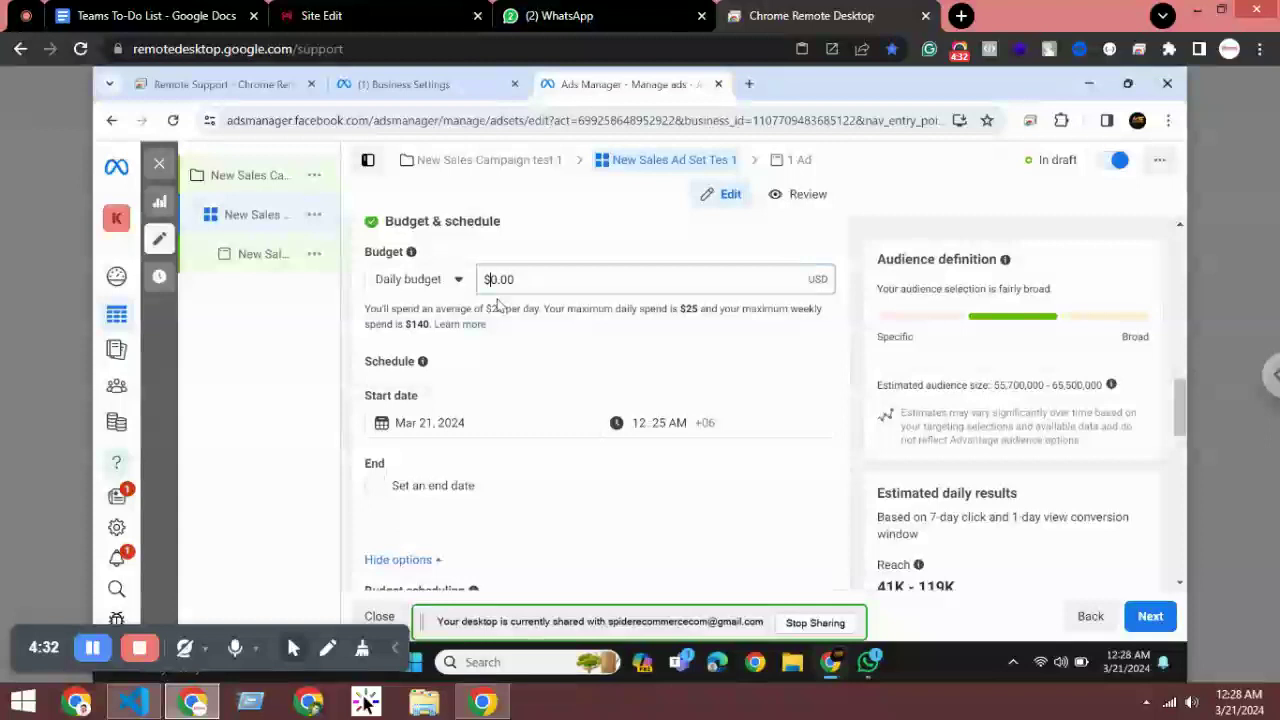
{"action": "left_click", "coordinate": [498, 284]}
{"action": "type", "text": "5"}
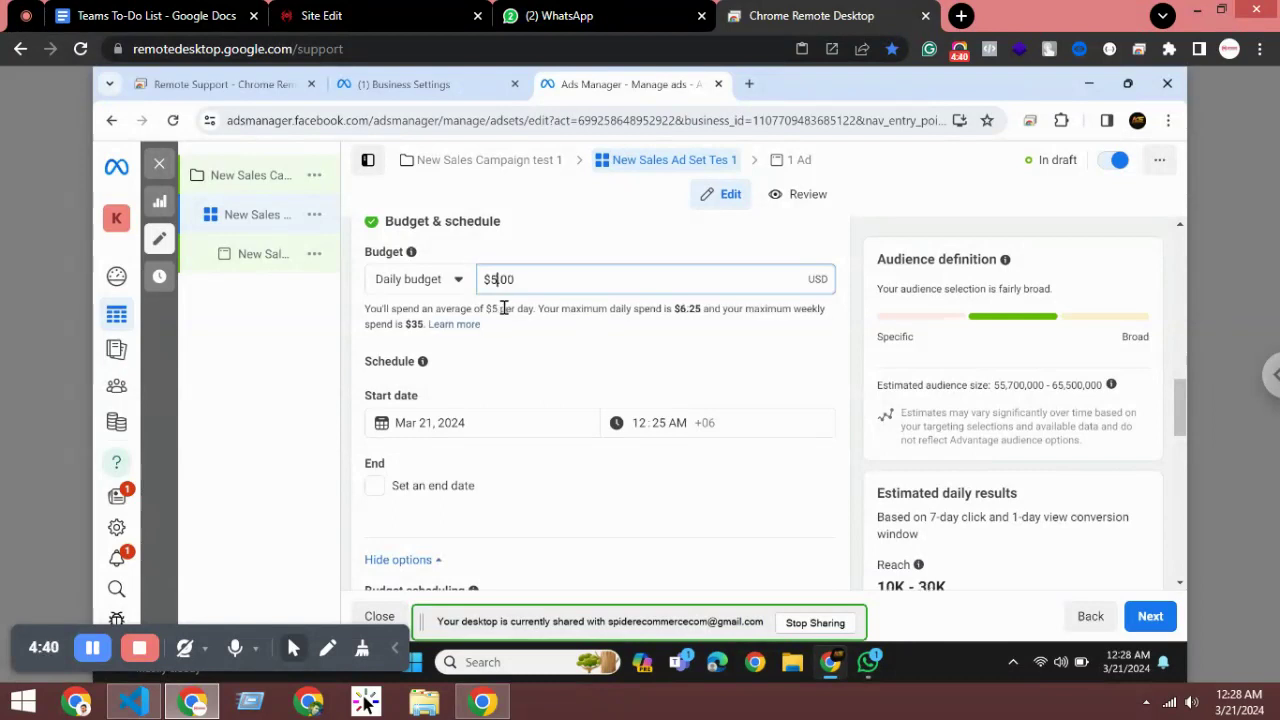
Step: Scroll down to Audience controls to review Bangladesh as the location
{"action": "scroll", "coordinate": [528, 385], "scroll_direction": "down", "scroll_amount": 1}
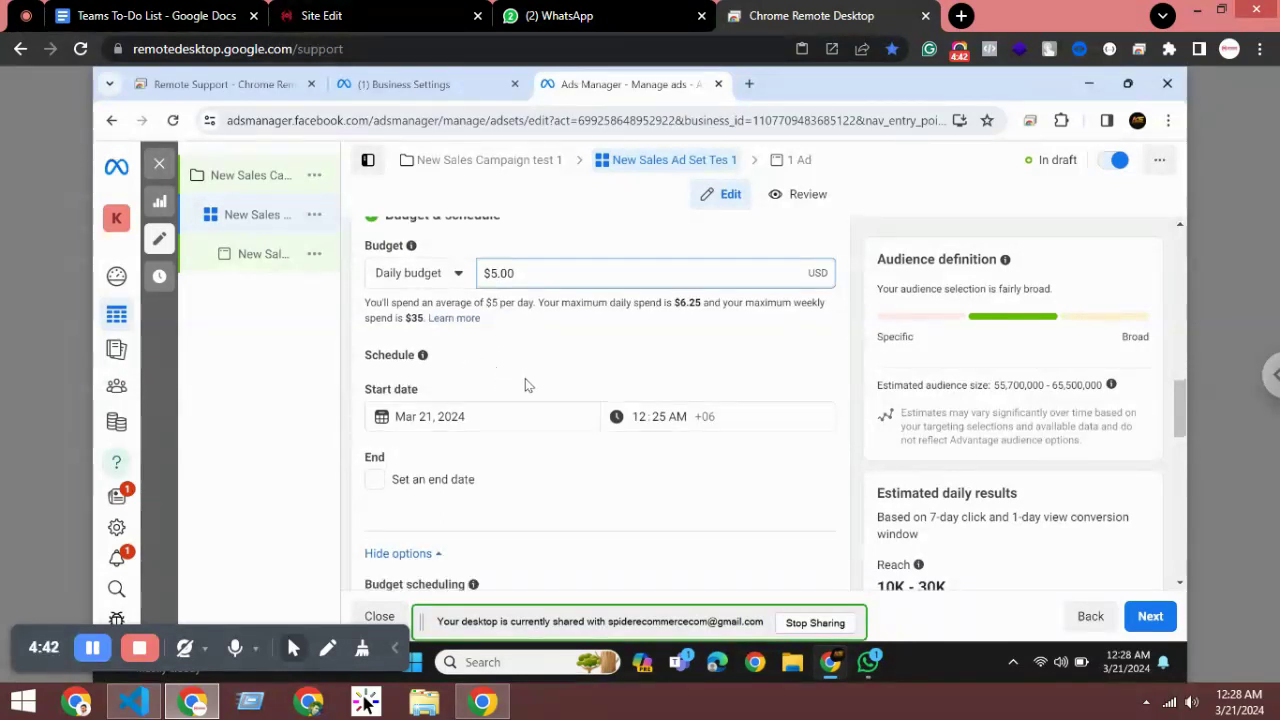
{"action": "scroll", "coordinate": [528, 385], "scroll_direction": "down", "scroll_amount": 1}
{"action": "scroll", "coordinate": [462, 378], "scroll_direction": "down", "scroll_amount": 1}
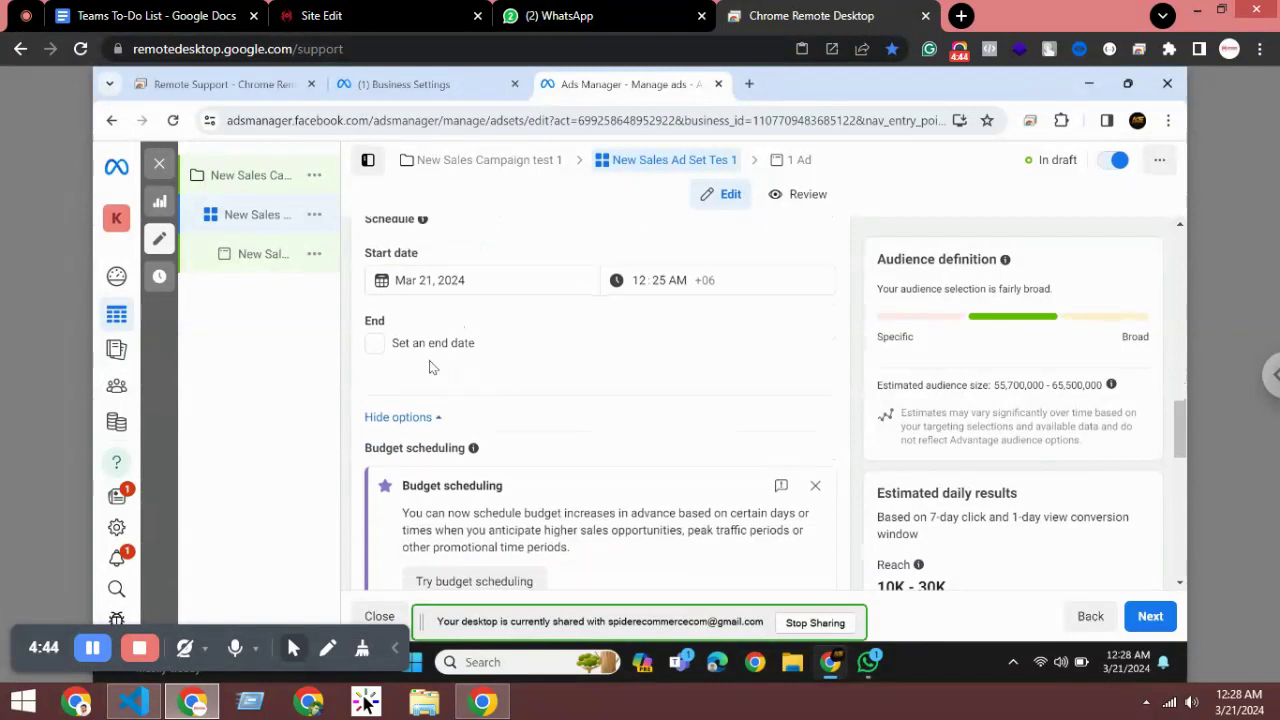
{"action": "scroll", "coordinate": [430, 367], "scroll_direction": "down", "scroll_amount": 1}
{"action": "scroll", "coordinate": [434, 347], "scroll_direction": "up", "scroll_amount": 1}
{"action": "scroll", "coordinate": [433, 340], "scroll_direction": "down", "scroll_amount": 1}
{"action": "scroll", "coordinate": [445, 355], "scroll_direction": "down", "scroll_amount": 1}
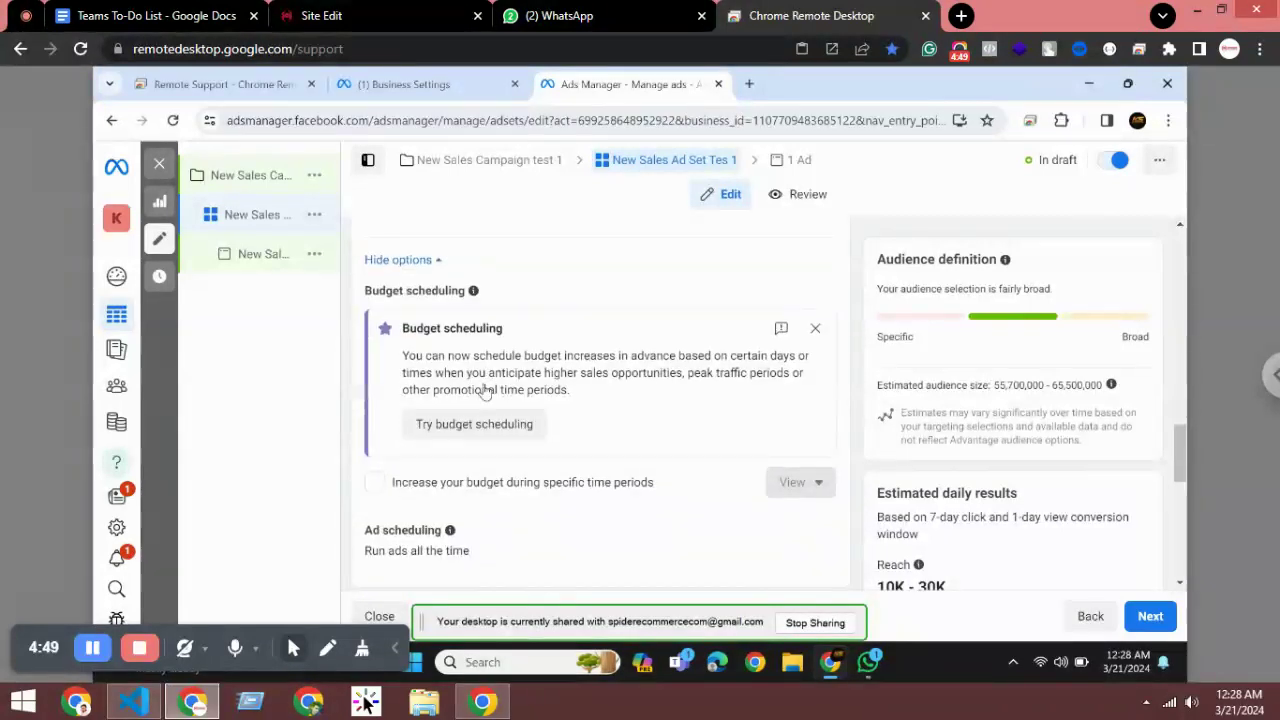
{"action": "scroll", "coordinate": [455, 370], "scroll_direction": "down", "scroll_amount": 1}
{"action": "scroll", "coordinate": [465, 385], "scroll_direction": "down", "scroll_amount": 2}
{"action": "scroll", "coordinate": [462, 380], "scroll_direction": "down", "scroll_amount": 1}
{"action": "scroll", "coordinate": [458, 340], "scroll_direction": "down", "scroll_amount": 1}
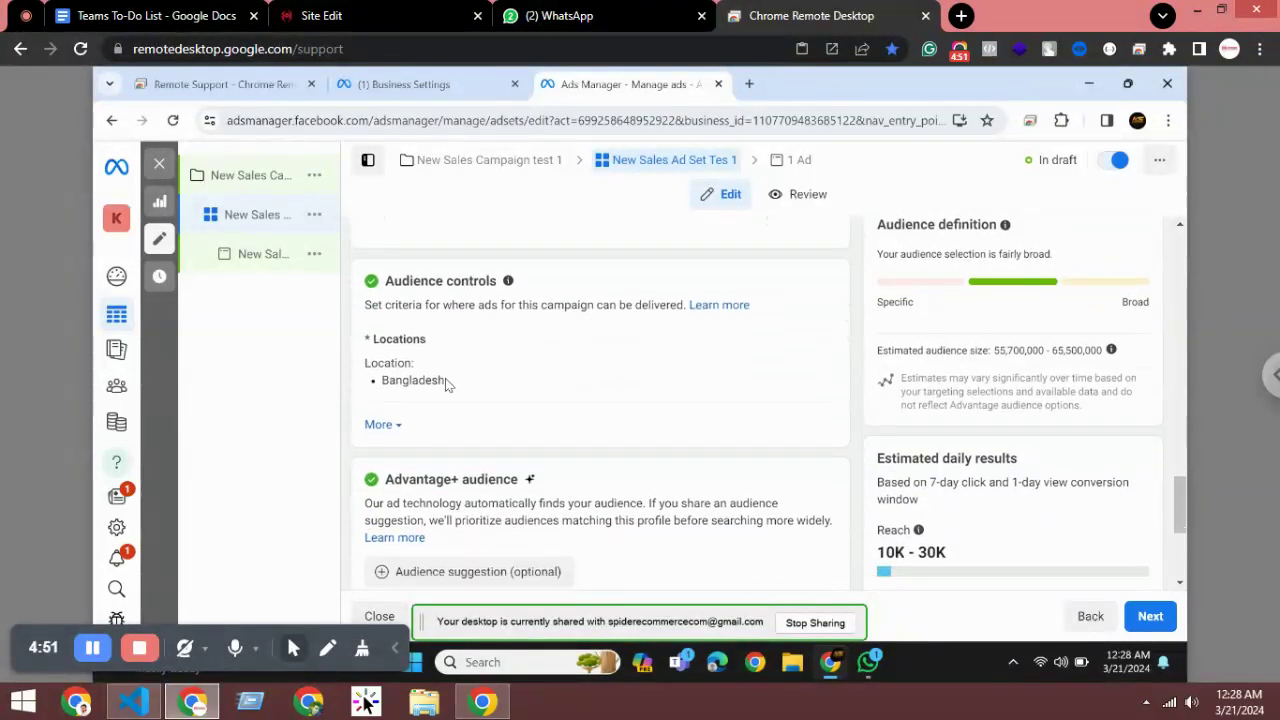